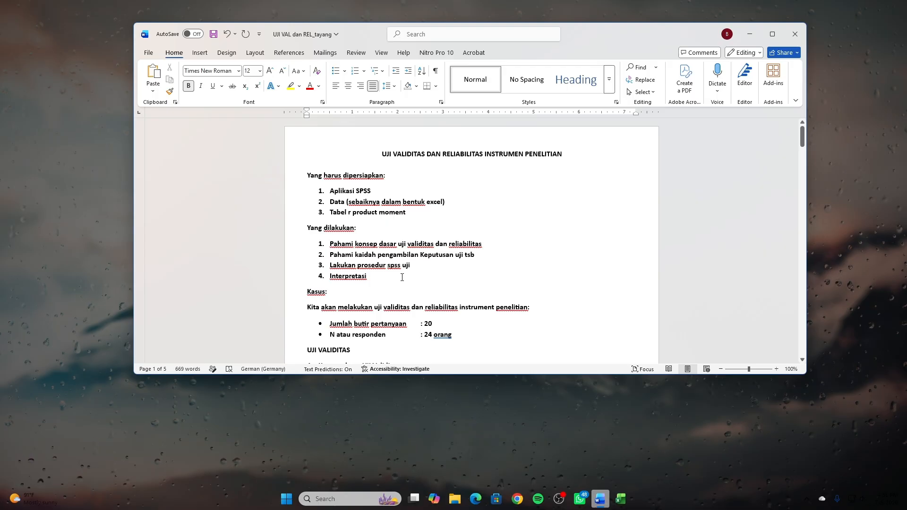
Step: Read through the document's preparation list, case description, validity concept, decision rules and SPSS validity test procedure
scroll(402, 277, "down", 1)
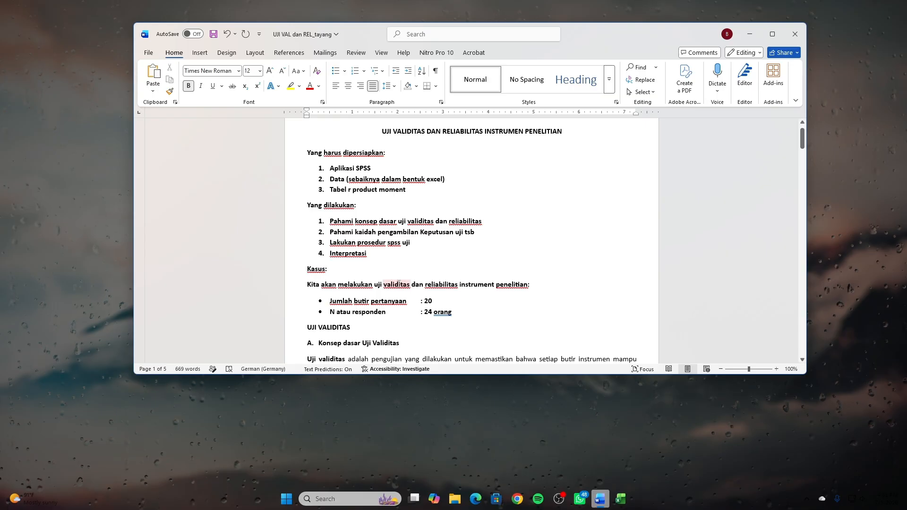
scroll(400, 276, "down", 2)
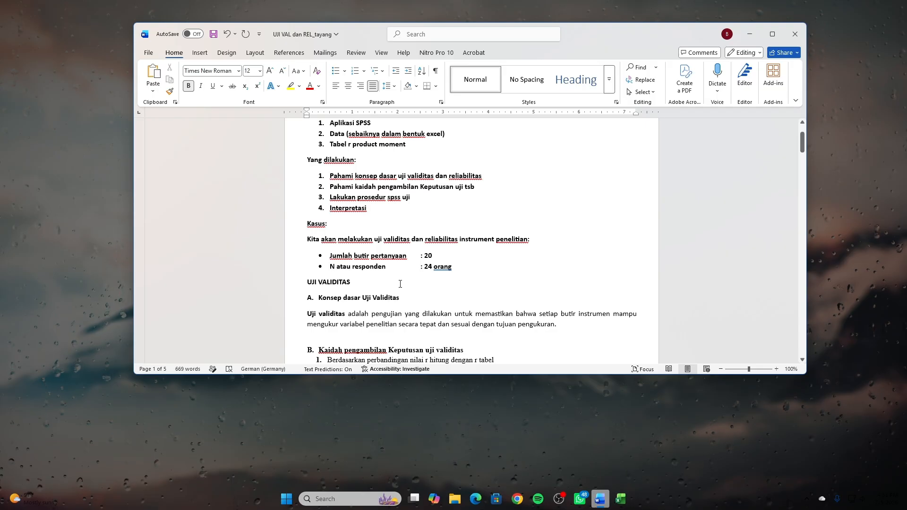
scroll(400, 283, "down", 3)
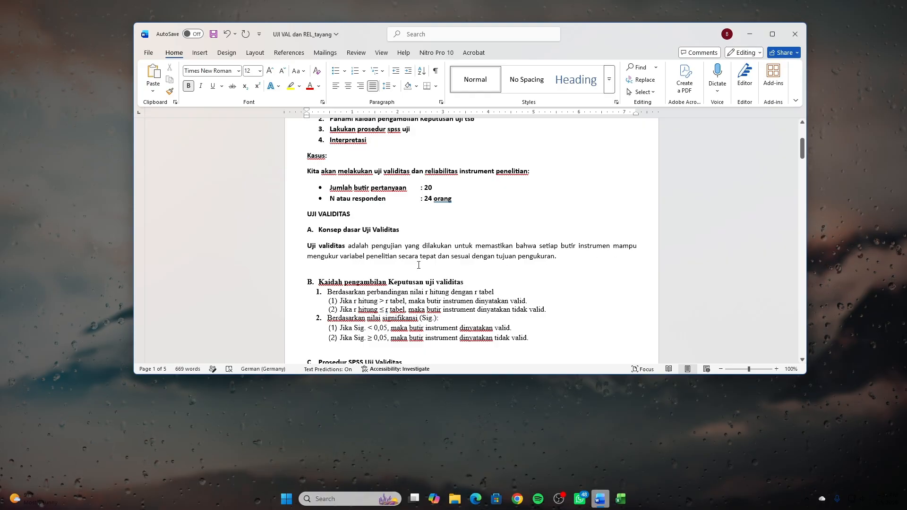
scroll(416, 269, "down", 1)
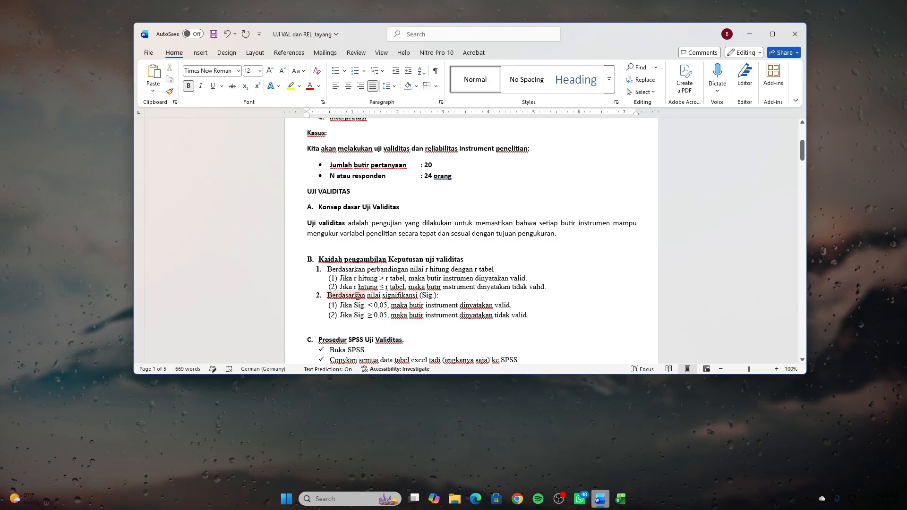
scroll(357, 297, "down", 1)
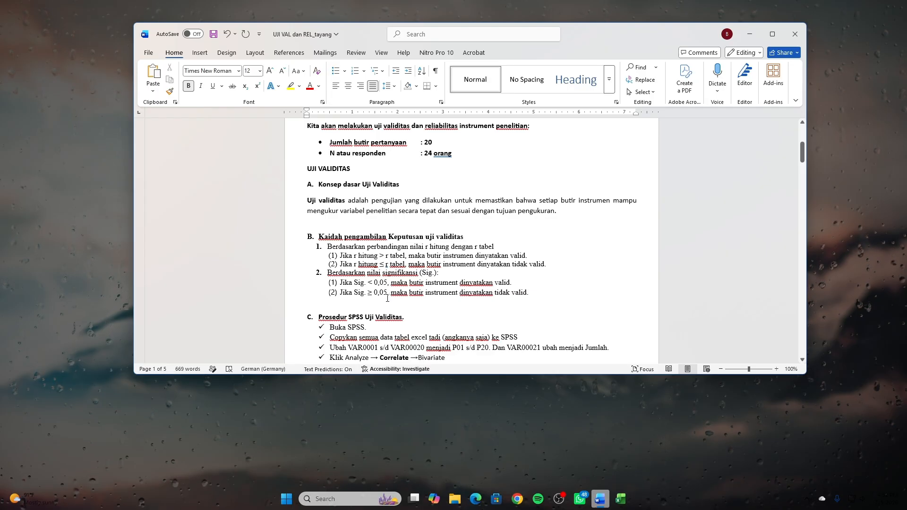
scroll(387, 299, "down", 1)
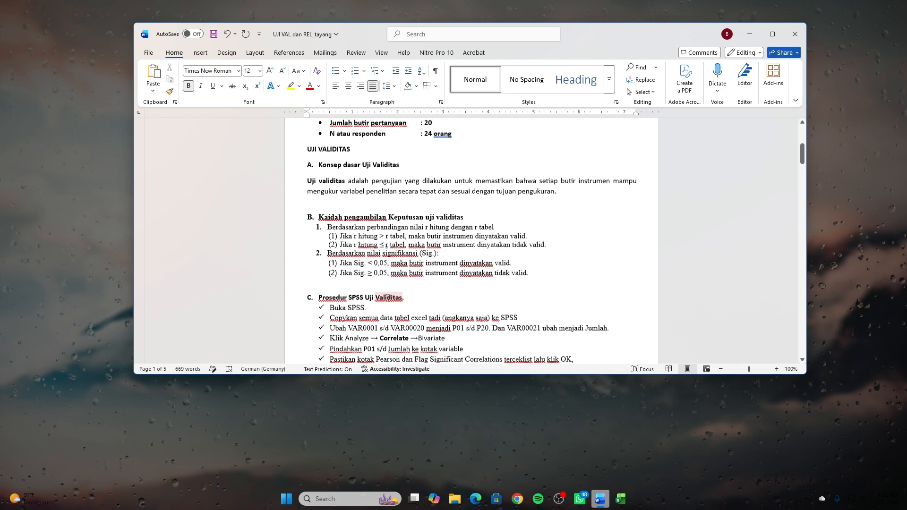
scroll(387, 297, "down", 1)
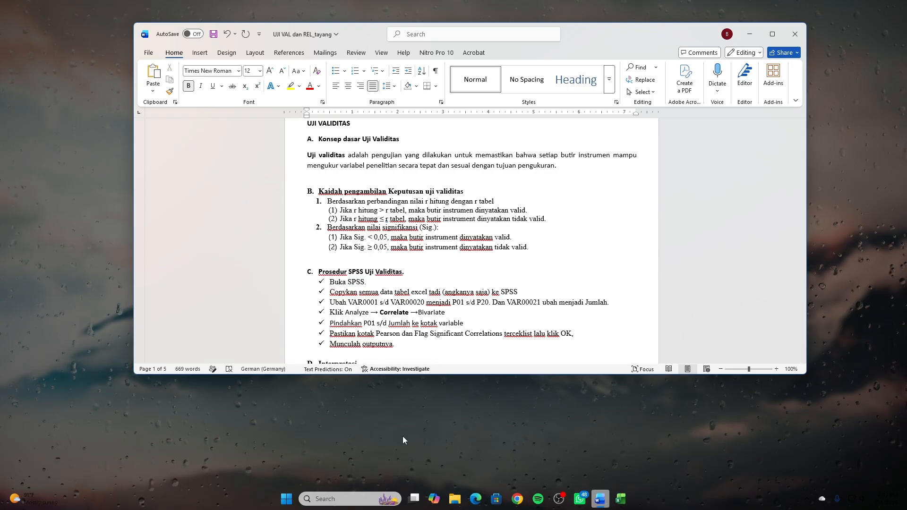
Step: Launch IBM SPSS Statistics 27 and dismiss its welcome dialog to reach the empty dataset
left_click(348, 499)
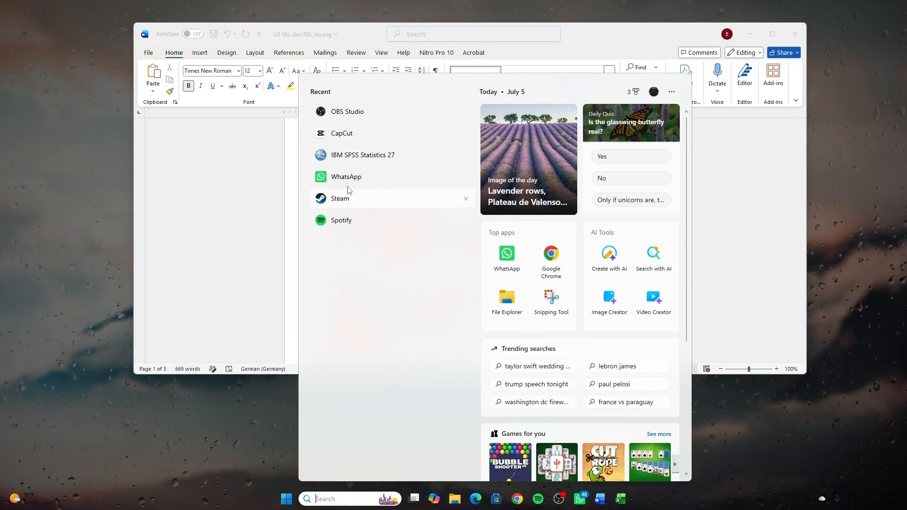
left_click(348, 155)
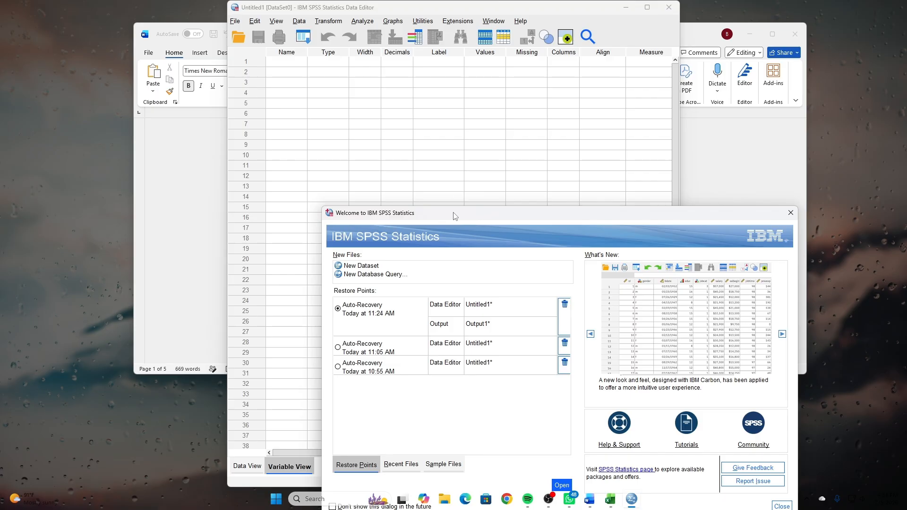
left_click(789, 213)
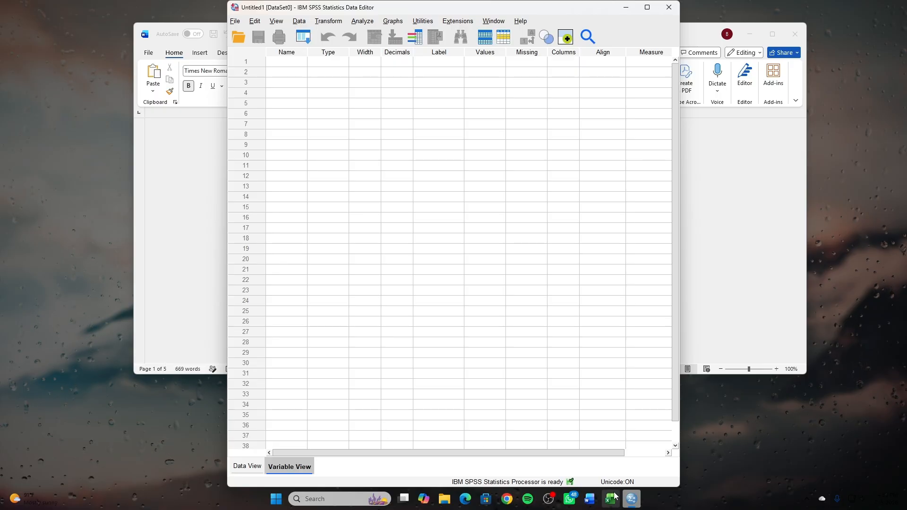
Step: Switch to the DATA-1 Excel workbook and copy the scores and Jumlah totals in B6:V29, without the headers and respondent labels
mouse_move(616, 505)
left_click(599, 459)
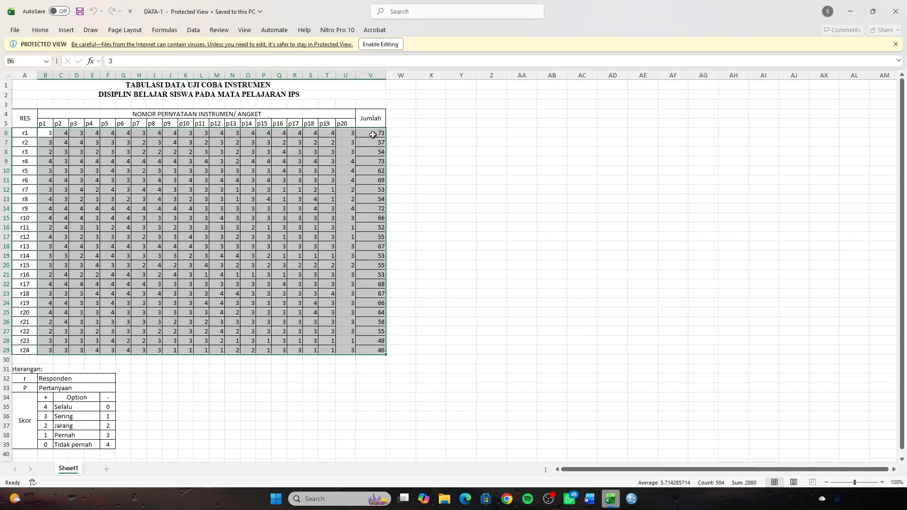
left_click_drag(40, 133, 379, 355)
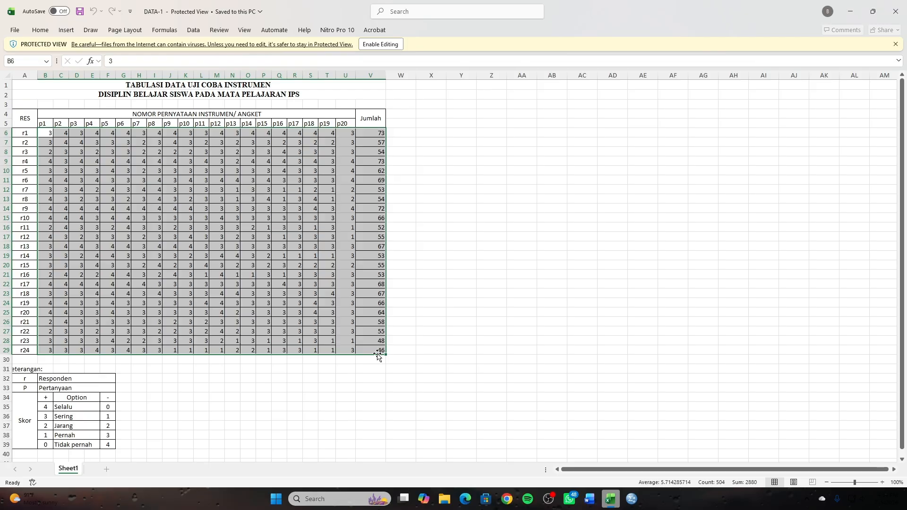
key("ctrl+c")
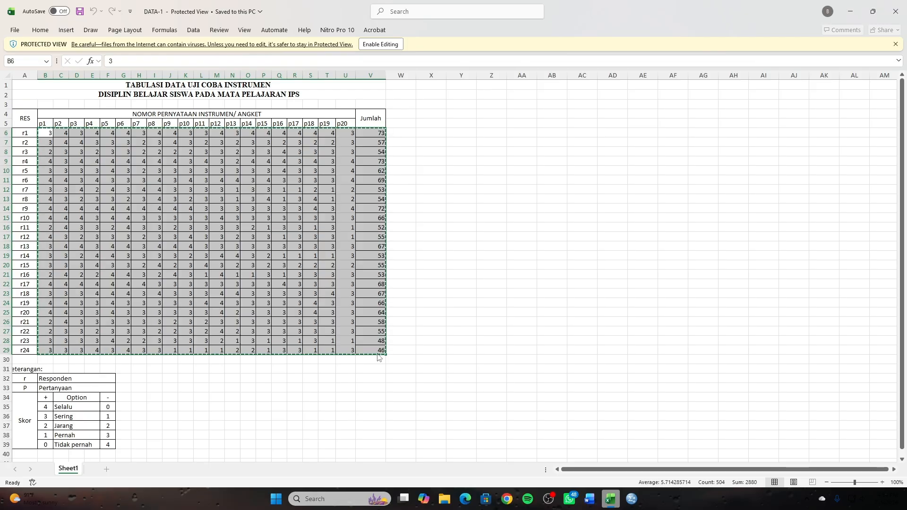
Step: Switch back to SPSS and paste the copied scores into Data View, starting at the first cell
mouse_move(632, 499)
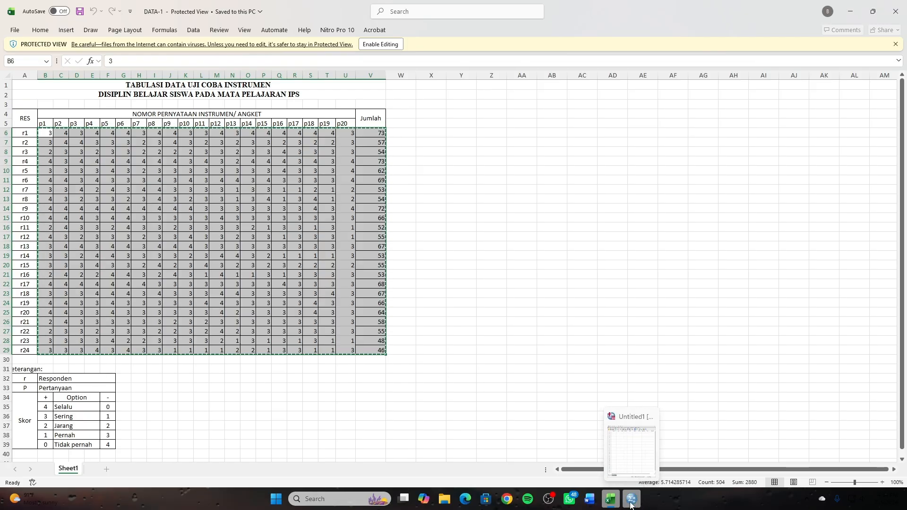
left_click(630, 467)
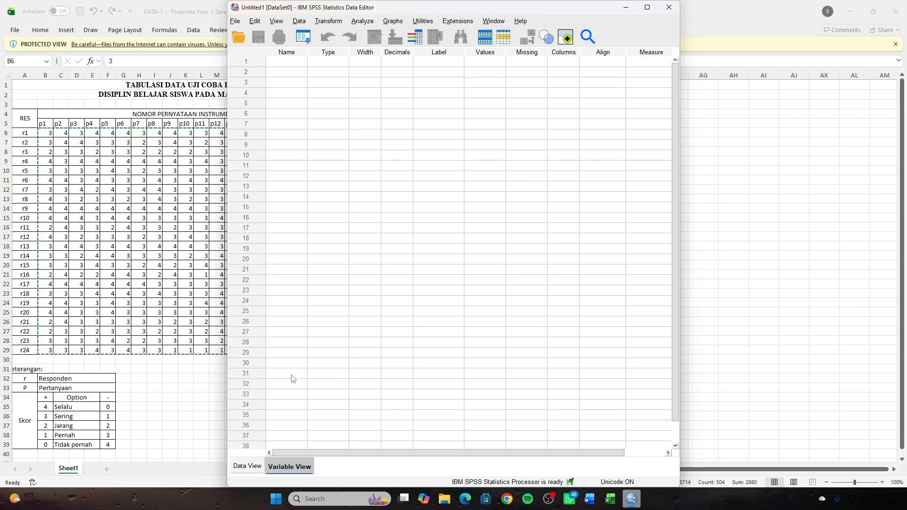
left_click(247, 467)
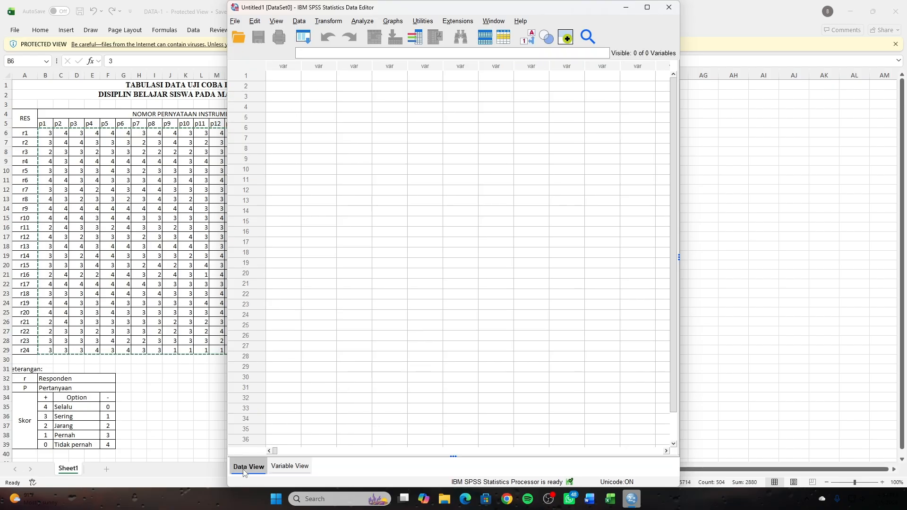
left_click(284, 80)
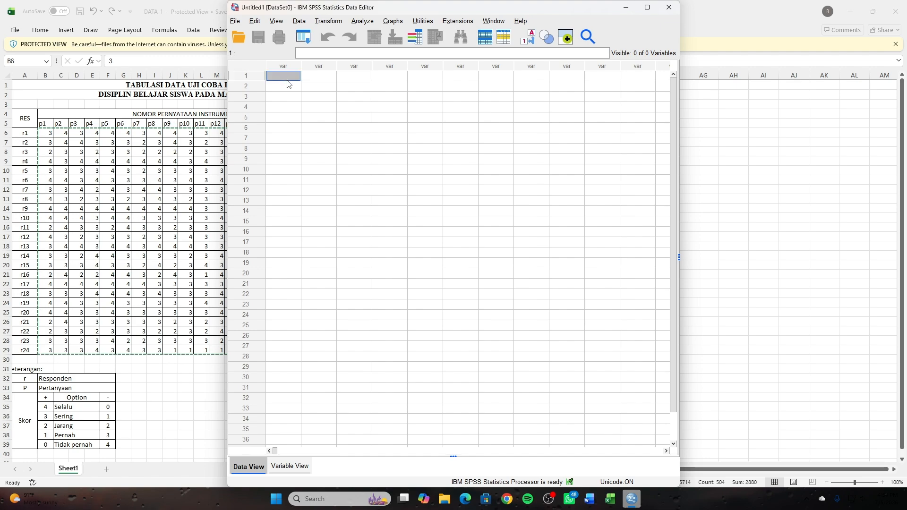
key("ctrl+v")
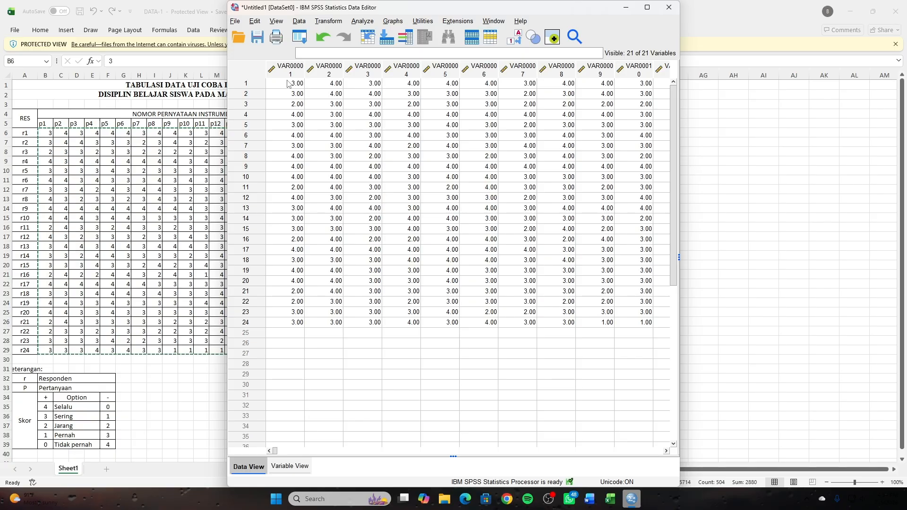
Step: Maximize the Data Editor window and look across all the pasted variable columns
left_click(647, 7)
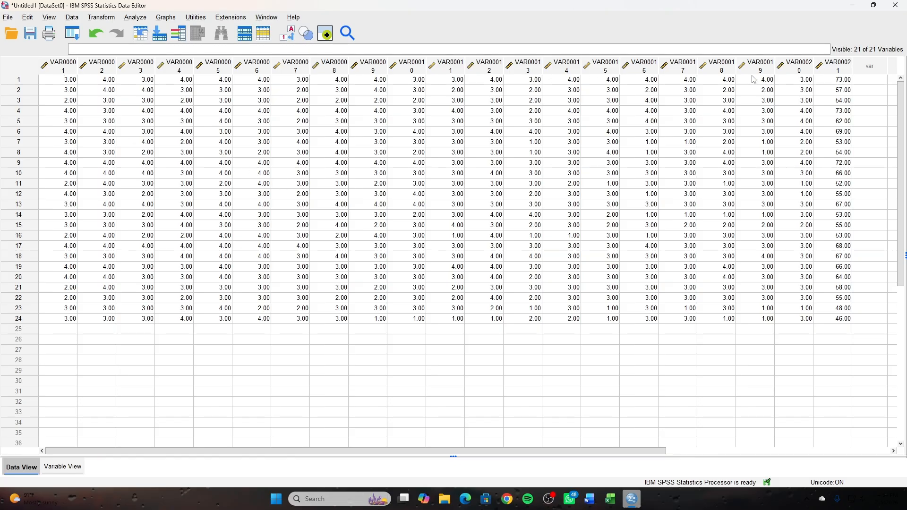
left_click_drag(638, 453, 796, 452)
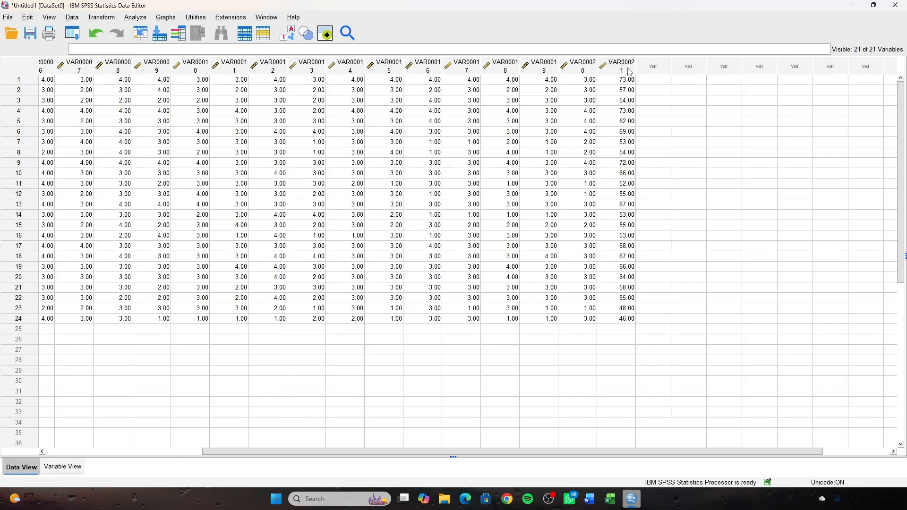
left_click_drag(608, 453, 407, 460)
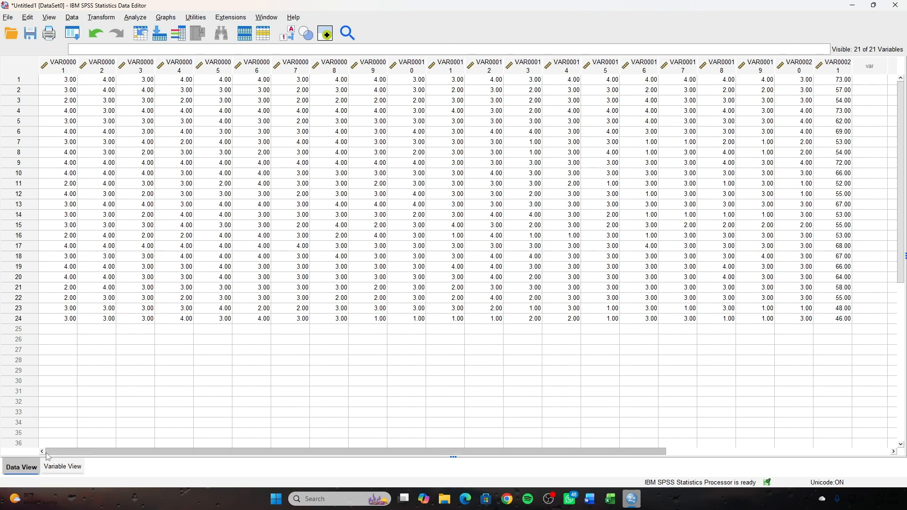
Step: In Variable View, replace the prefix "var000" with "P" in the names of all 21 variables
left_click(56, 468)
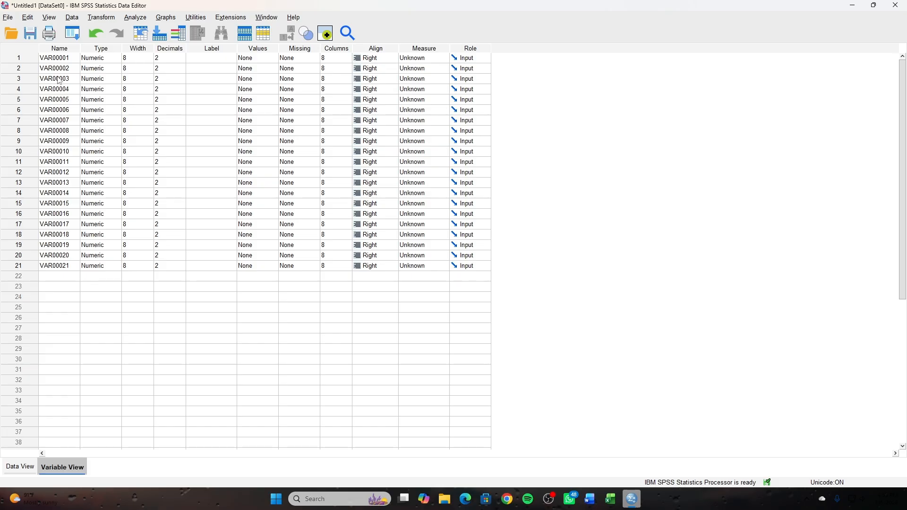
left_click(59, 60)
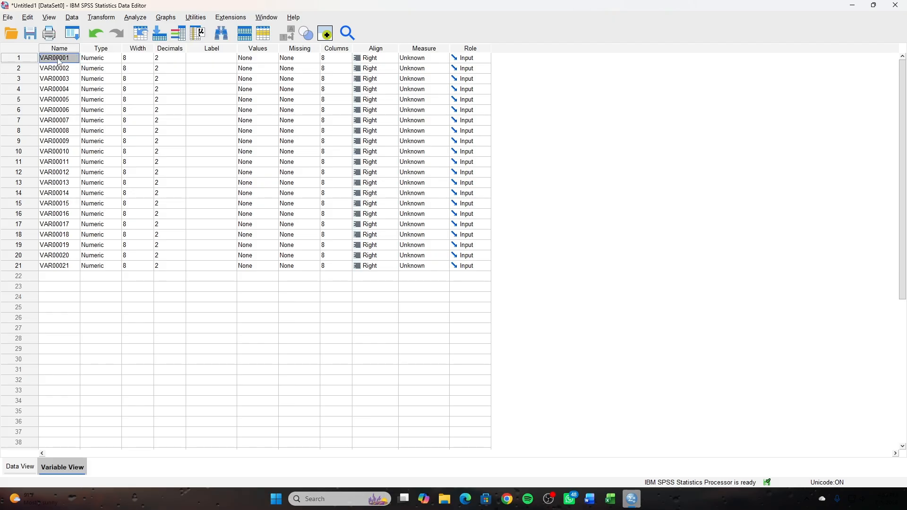
key("shift+Down")
key("shift+Down")
key("shift+Down")
key("shift+Down")
key("shift+Down")
key("shift+Down")
key("shift+Down")
key("shift+Down")
key("shift+Down")
key("shift+Down")
key("shift+Down")
key("shift+Down")
key("shift+Down")
key("shift+Down")
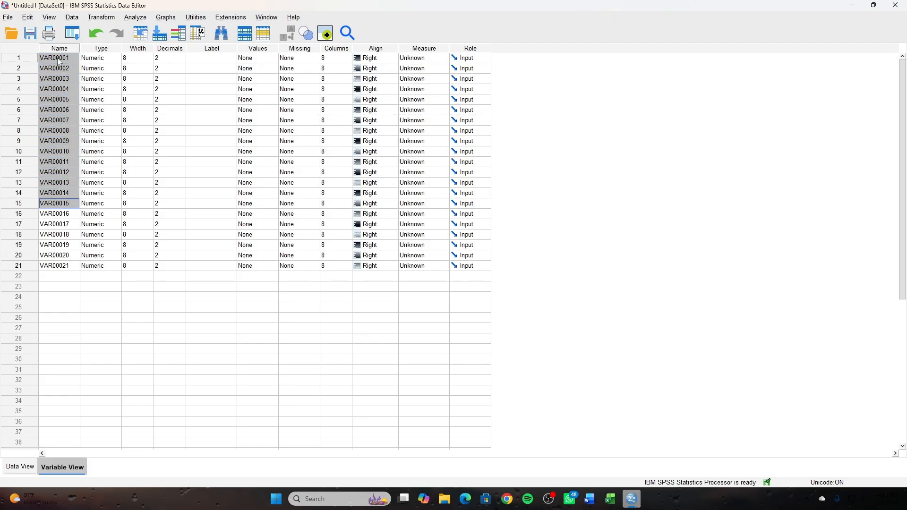
key("shift+Down")
key("shift+Down")
key("shift+Down")
key("shift+Down")
key("shift+Down")
key("shift+Down")
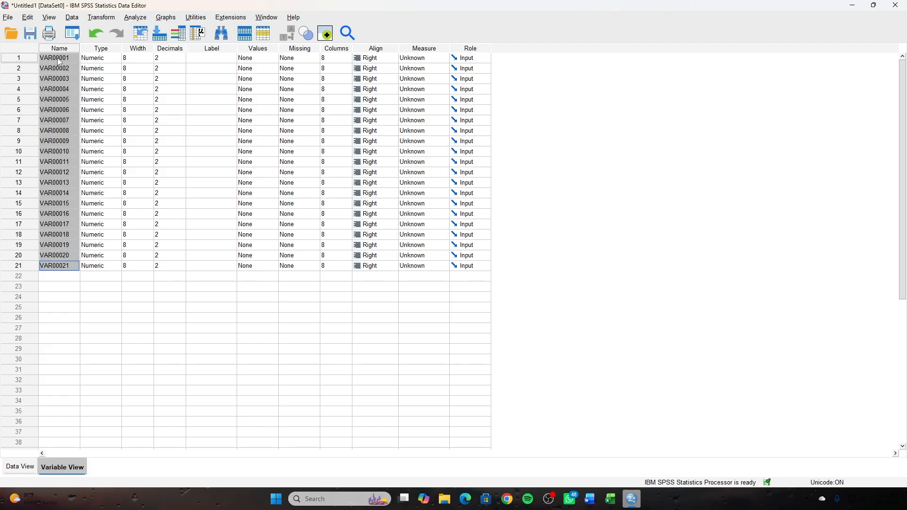
key("ctrl+f")
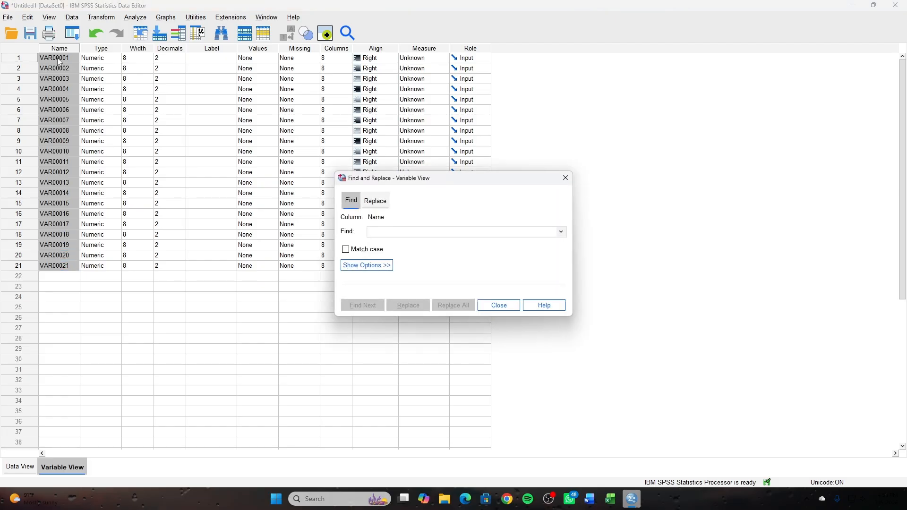
left_click(374, 201)
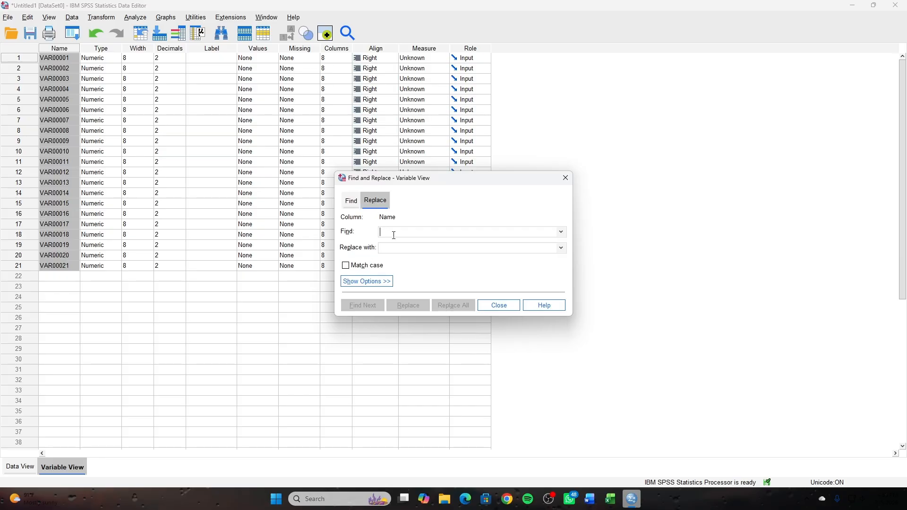
type("var000")
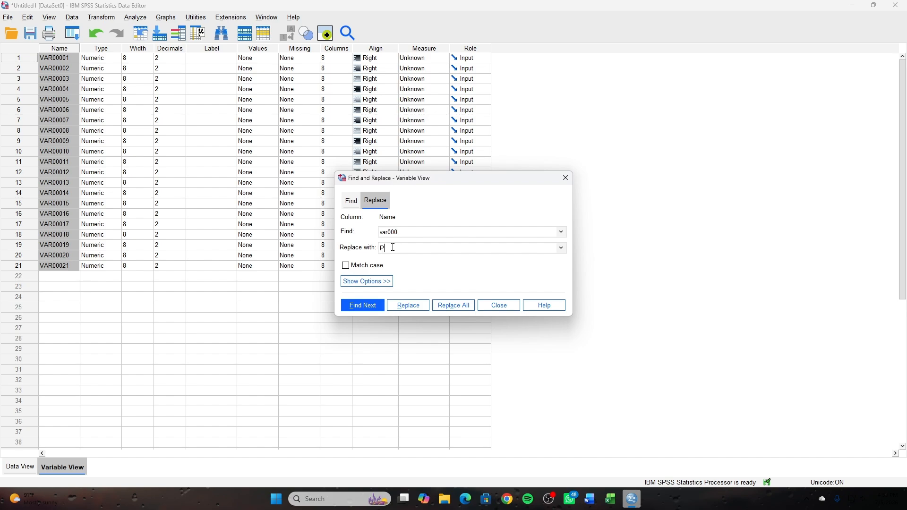
left_click(453, 307)
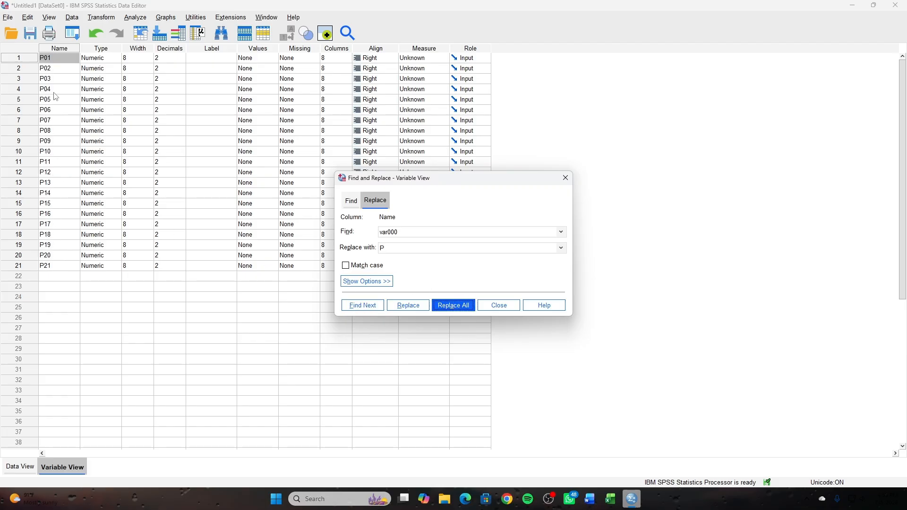
Step: Rename the variable in row 21 as Jumlah and close the Find and Replace dialog
left_click(51, 266)
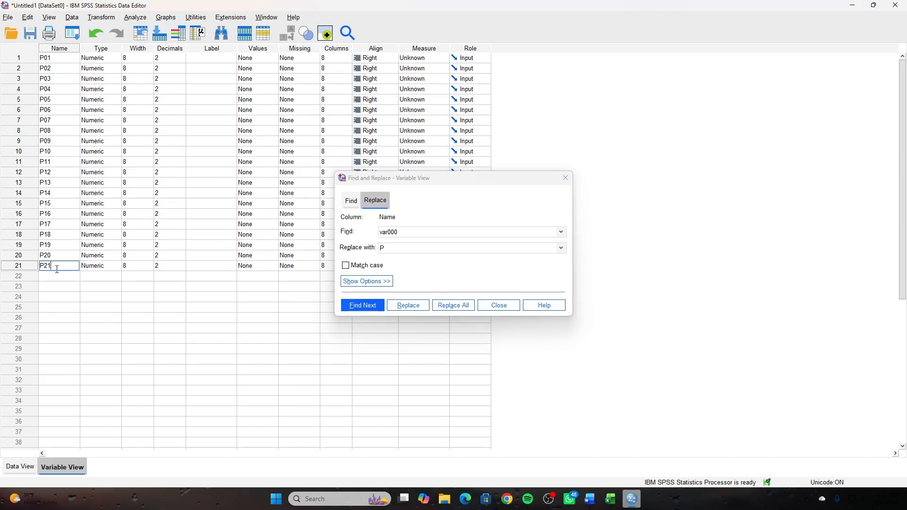
left_click_drag(56, 268, 40, 268)
type("Jumlah")
left_click(502, 306)
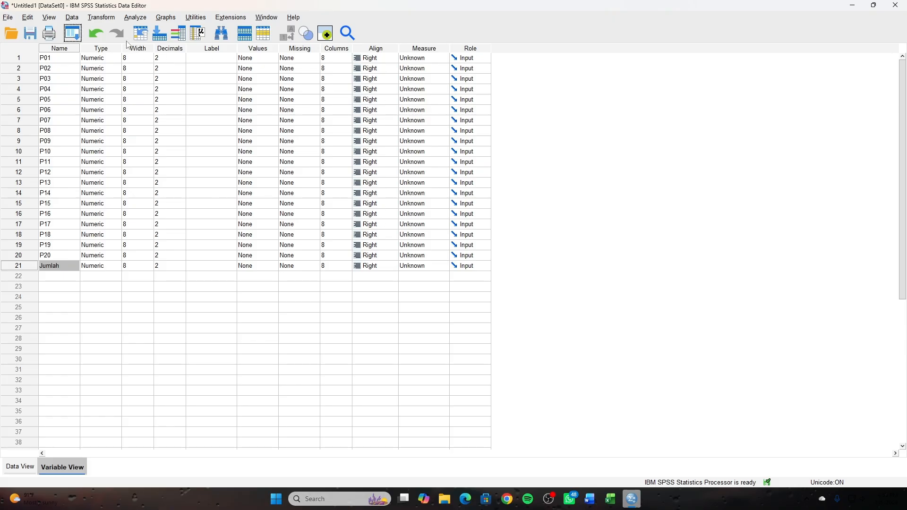
Step: Run a two-tailed Pearson bivariate correlation on all variables P01 through Jumlah with significant correlations flagged, and maximize the output window
left_click(139, 18)
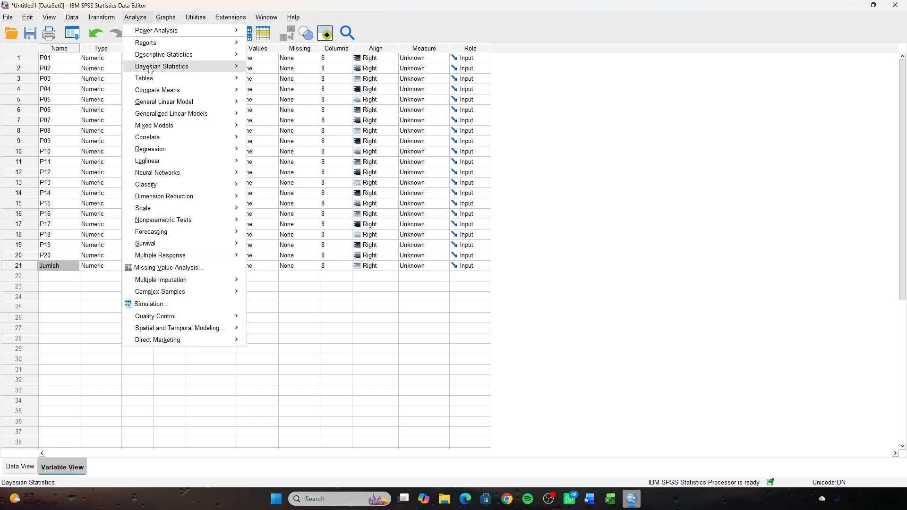
mouse_move(169, 147)
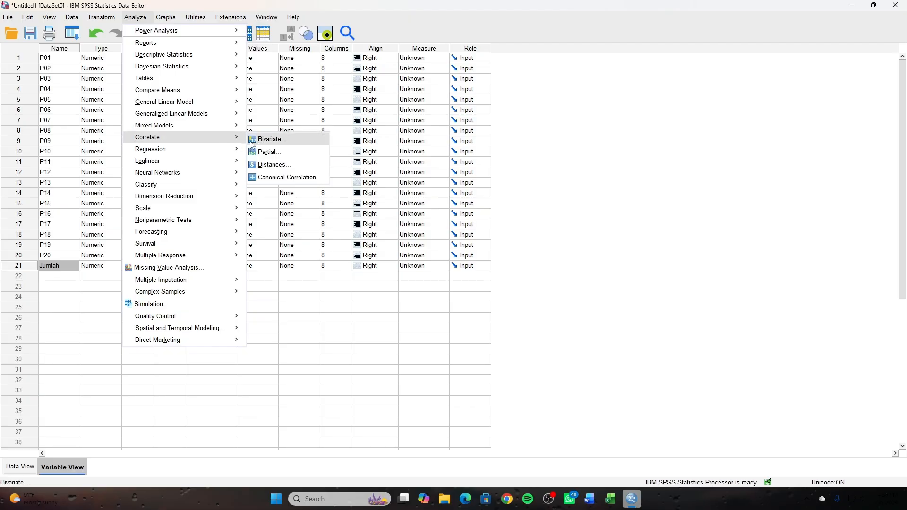
left_click(274, 141)
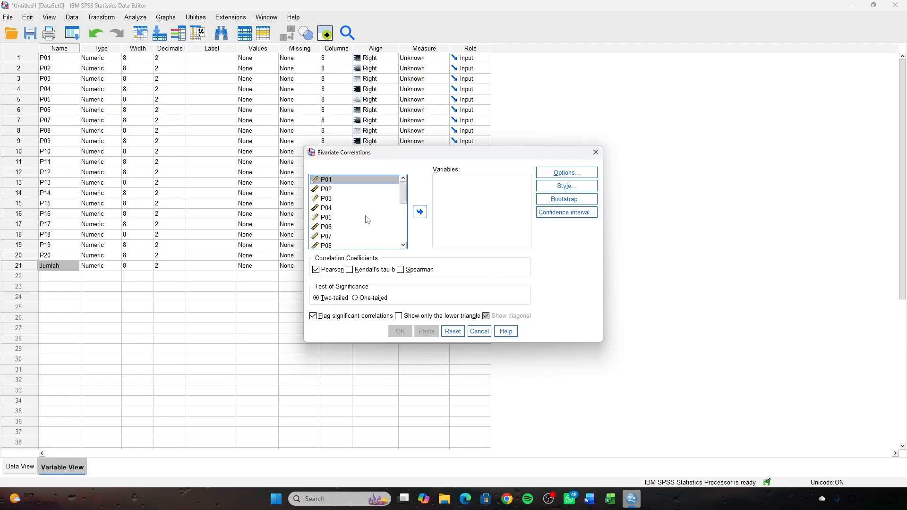
scroll(337, 215, "down", 5)
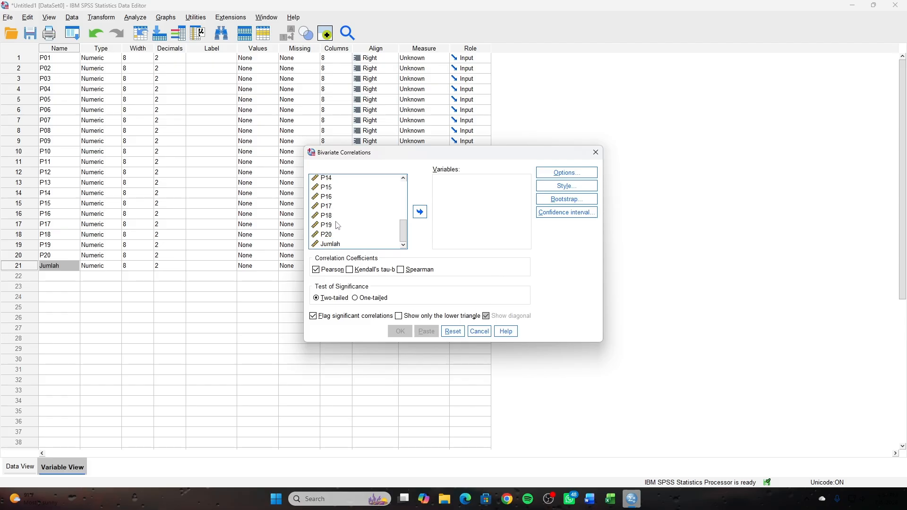
scroll(337, 240, "up", 4)
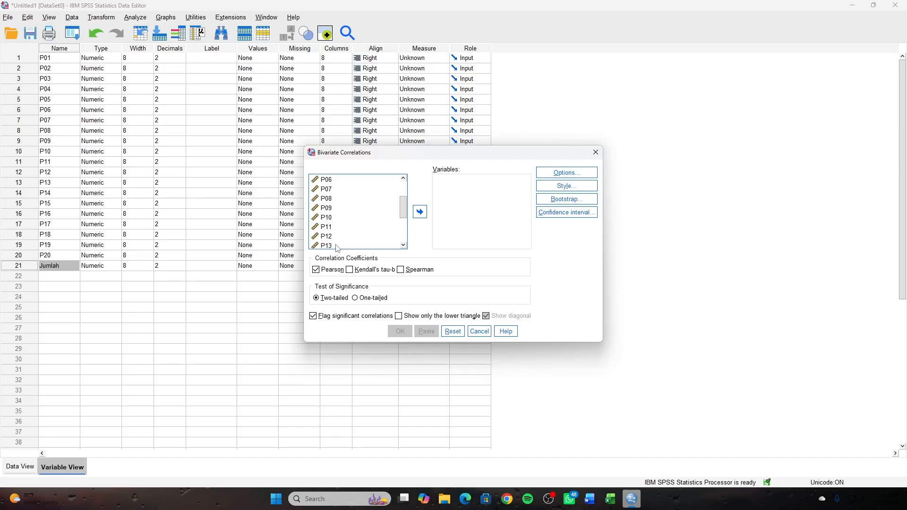
scroll(361, 214, "up", 1)
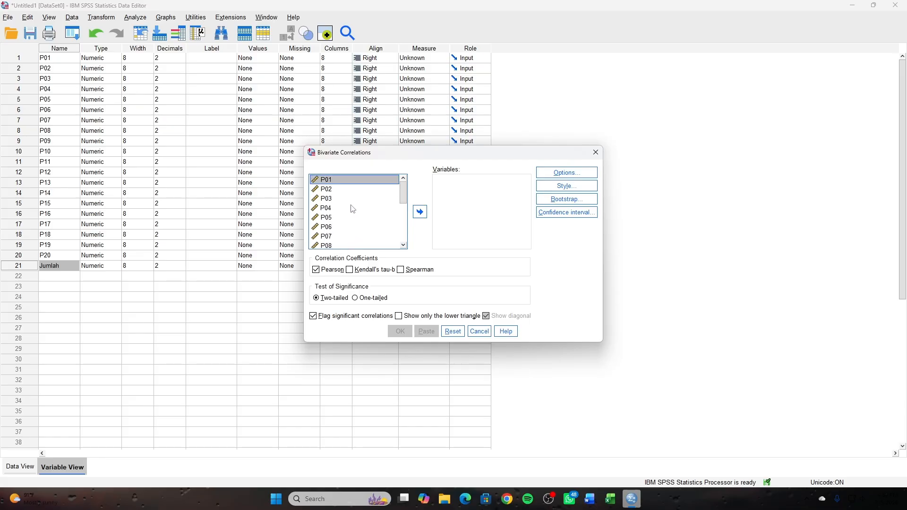
key("ctrl+a")
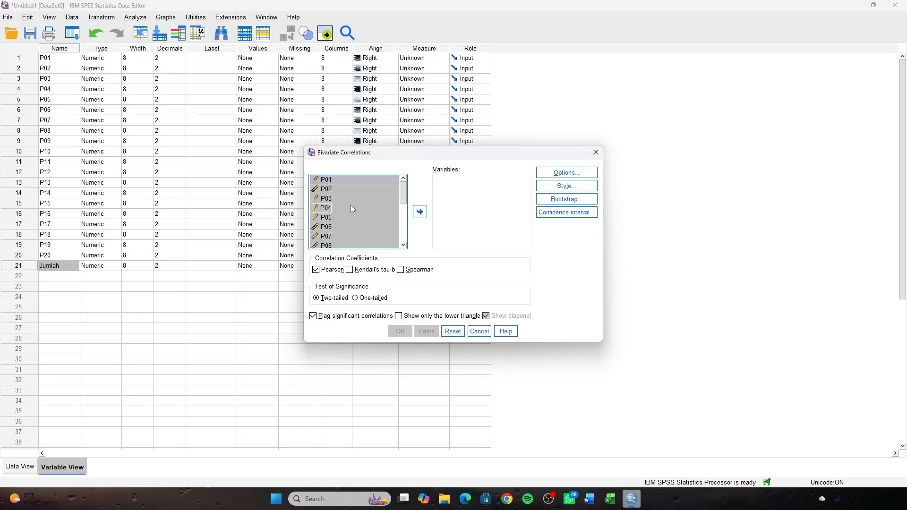
left_click(420, 212)
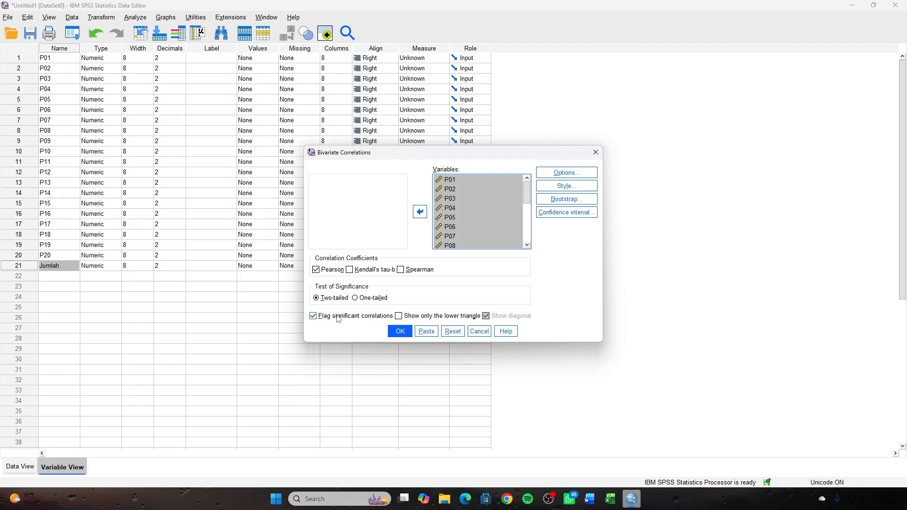
left_click(401, 332)
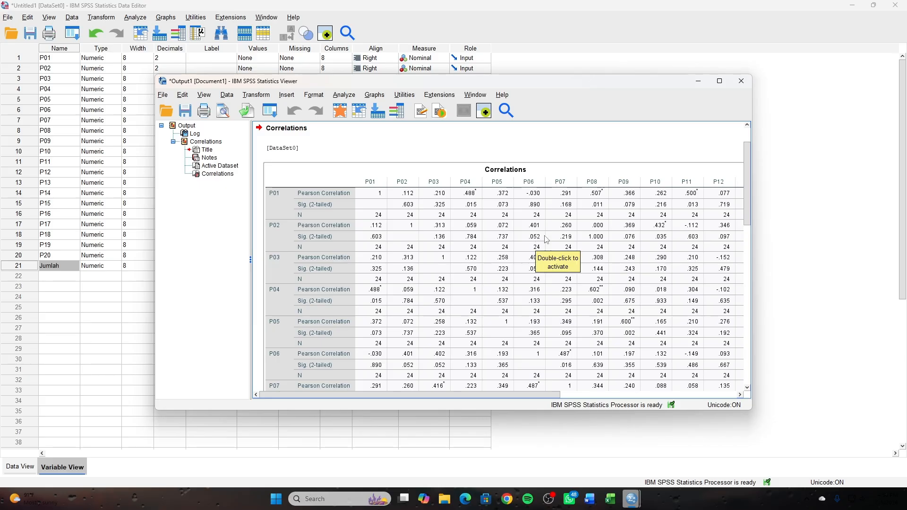
left_click(720, 81)
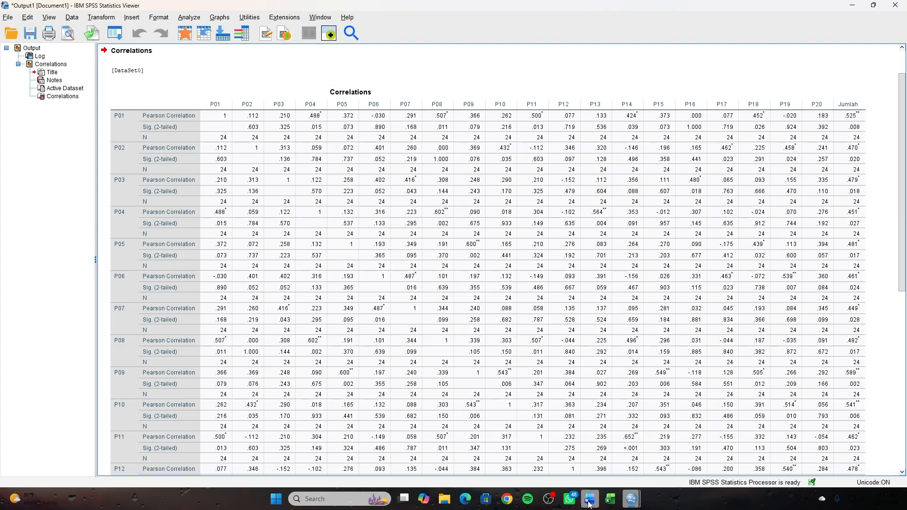
Step: Switch to the Word notes, find the sample output under Interpretasi, and tile the document side by side with the SPSS output
mouse_move(589, 499)
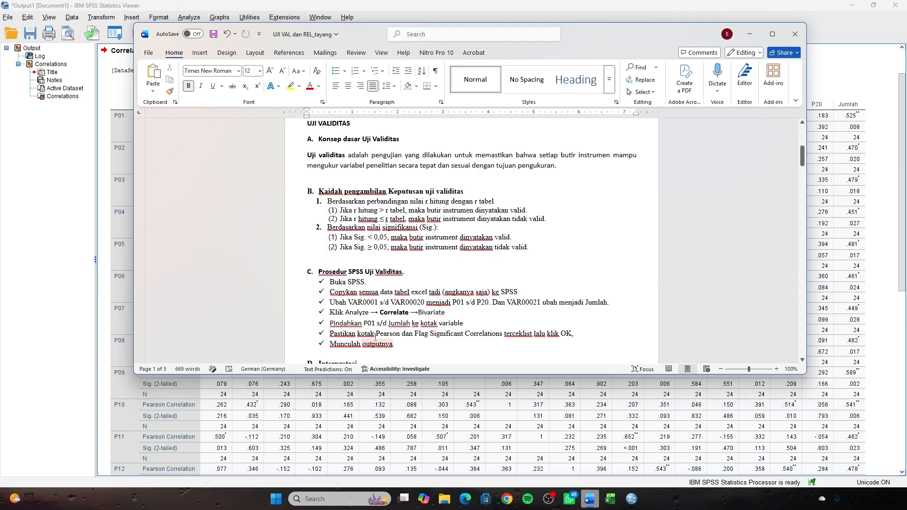
scroll(386, 314, "up", 4)
scroll(386, 315, "down", 15)
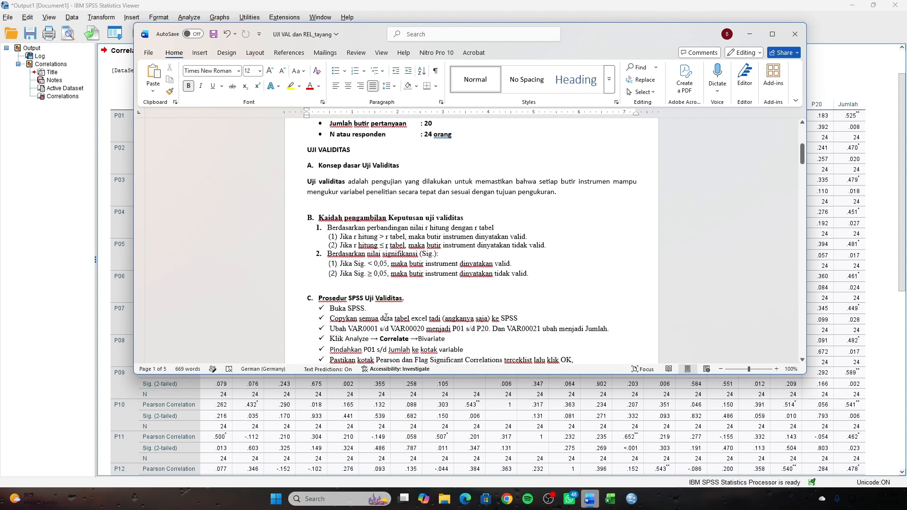
scroll(385, 318, "down", 5)
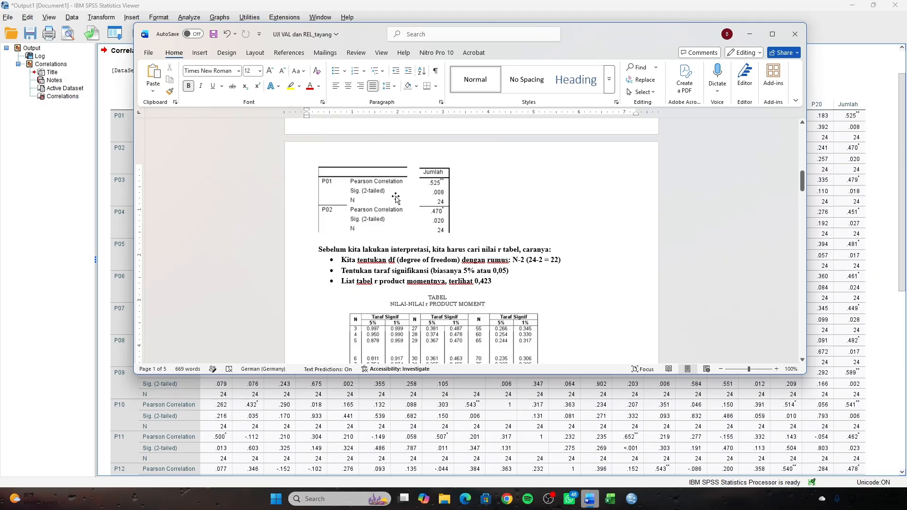
key("super+Right")
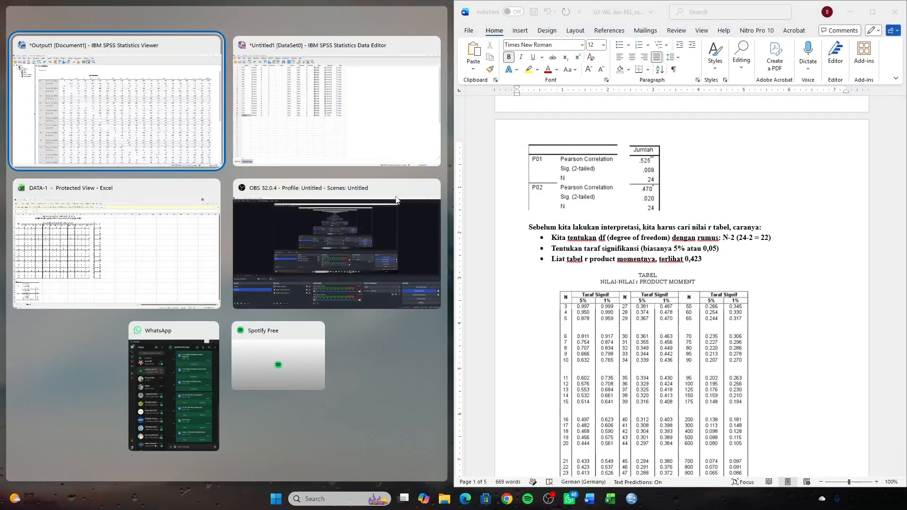
left_click(126, 123)
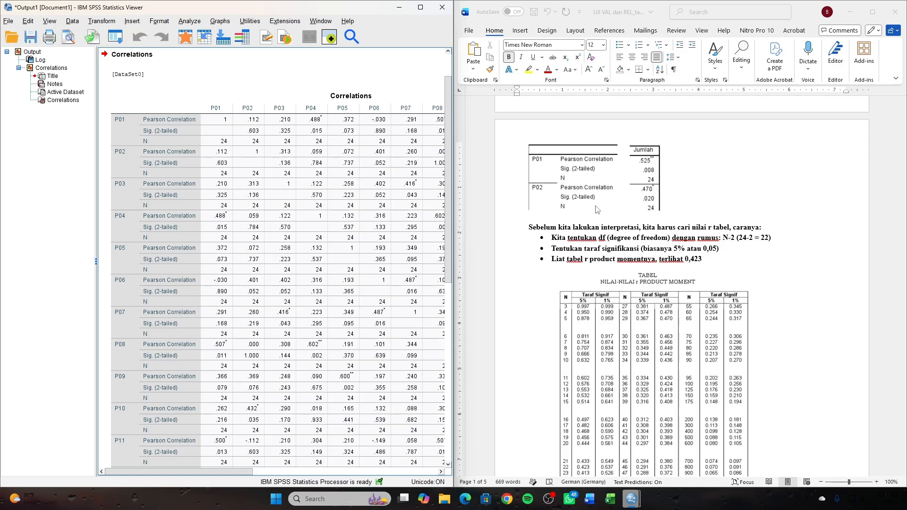
Step: Read the notes on validity decision rules, finding the r table value for N-2 at 5%, and the P01 and P02 interpretation
scroll(596, 209, "up", 10)
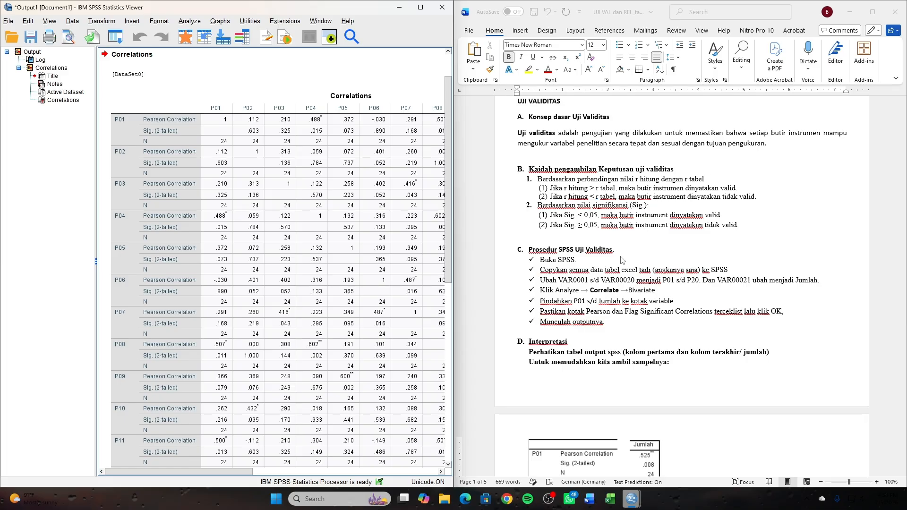
scroll(622, 260, "down", 2)
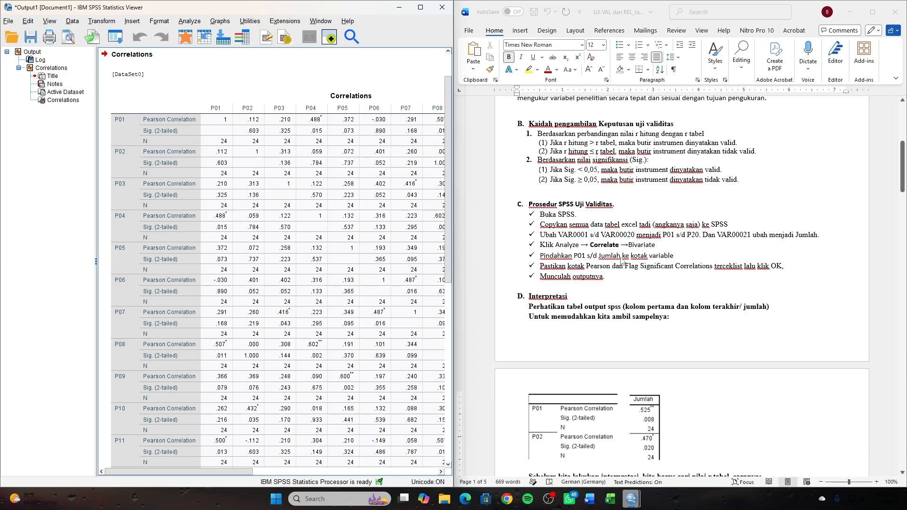
scroll(621, 258, "down", 11)
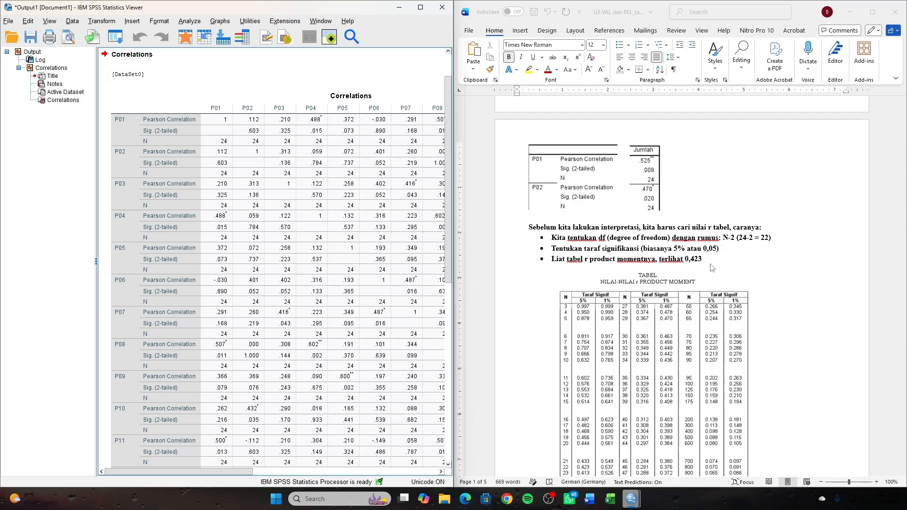
scroll(712, 268, "down", 2)
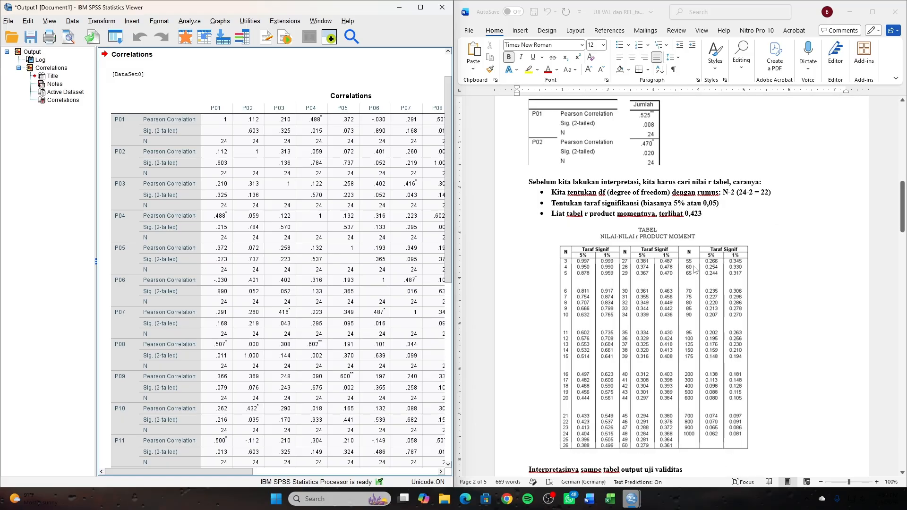
scroll(694, 270, "down", 1)
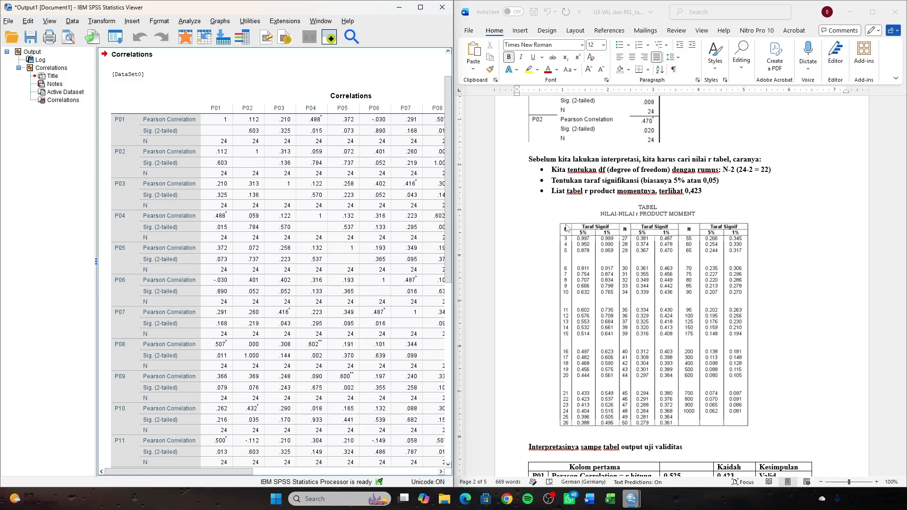
scroll(566, 228, "down", 3)
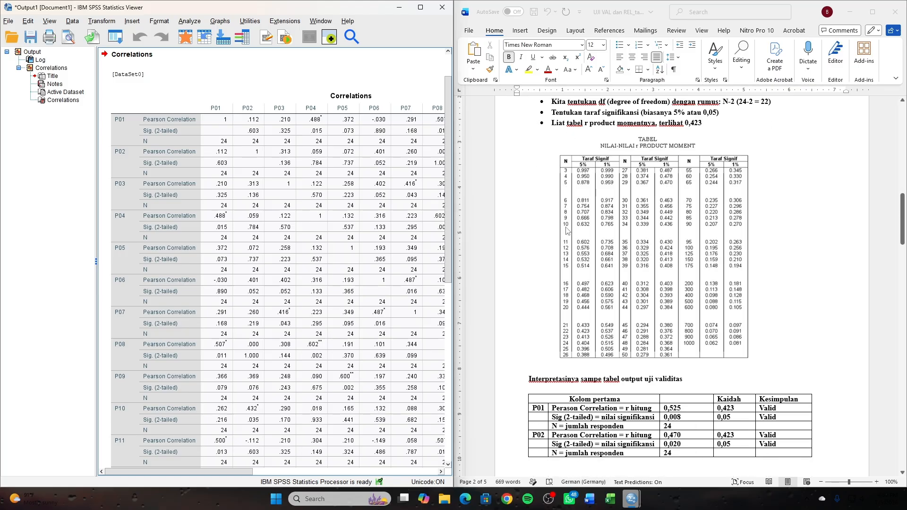
scroll(567, 231, "down", 3)
scroll(567, 230, "down", 2)
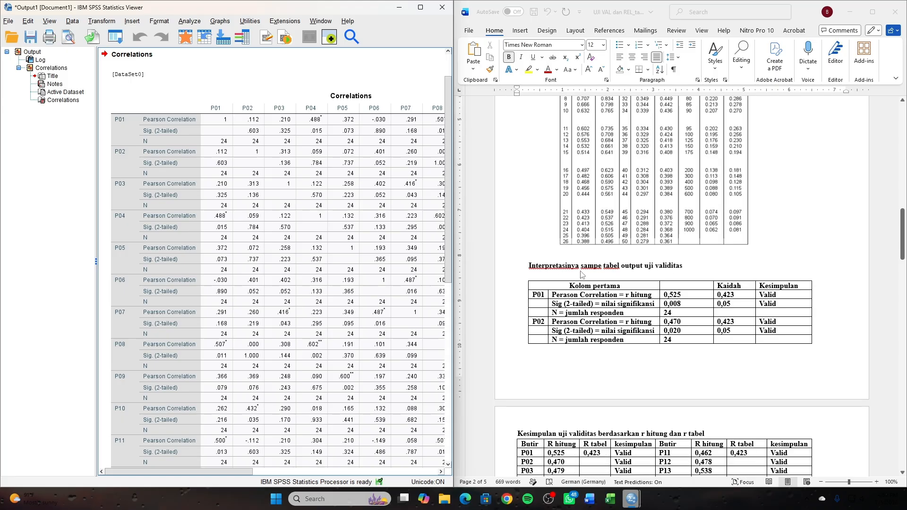
scroll(575, 312, "down", 1)
Step: Bring the Jumlah column of the SPSS Correlations table into view to read each item's total correlation
left_click(284, 196)
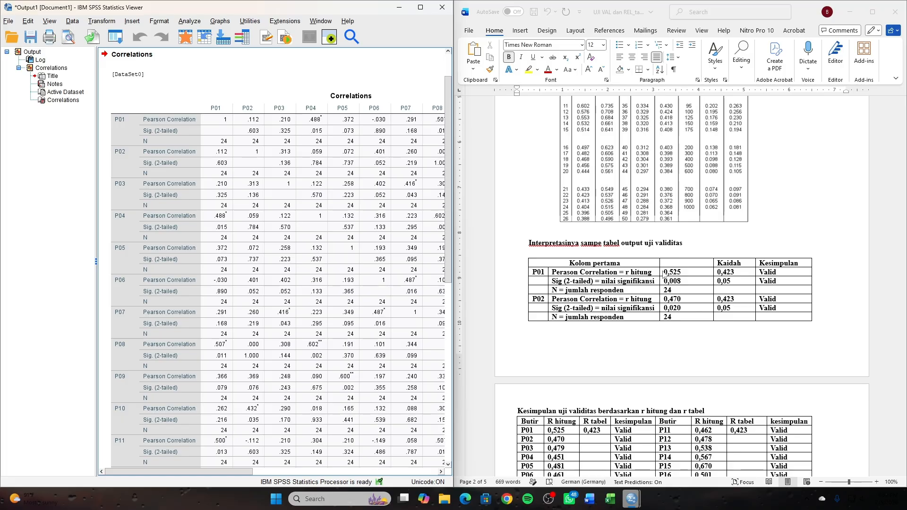
left_click(397, 234)
scroll(347, 481, "right", 10)
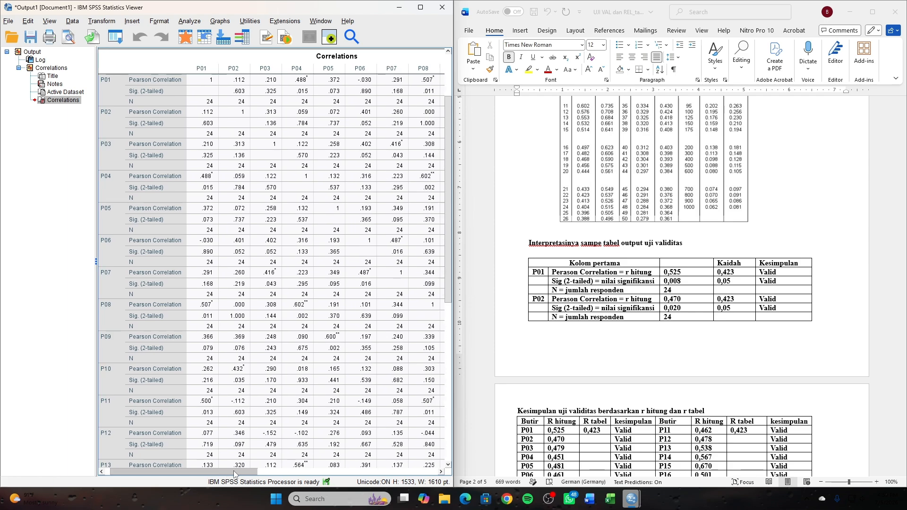
scroll(368, 472, "right", 5)
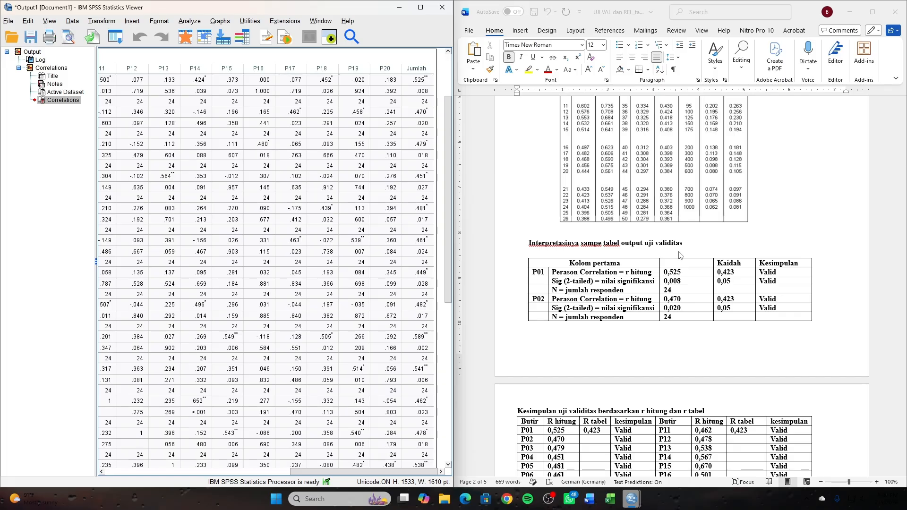
Step: Review the r hitung versus r tabel rule in the notes and check it against the P01 and P02 interpretation table
scroll(678, 253, "up", 4)
scroll(678, 252, "up", 6)
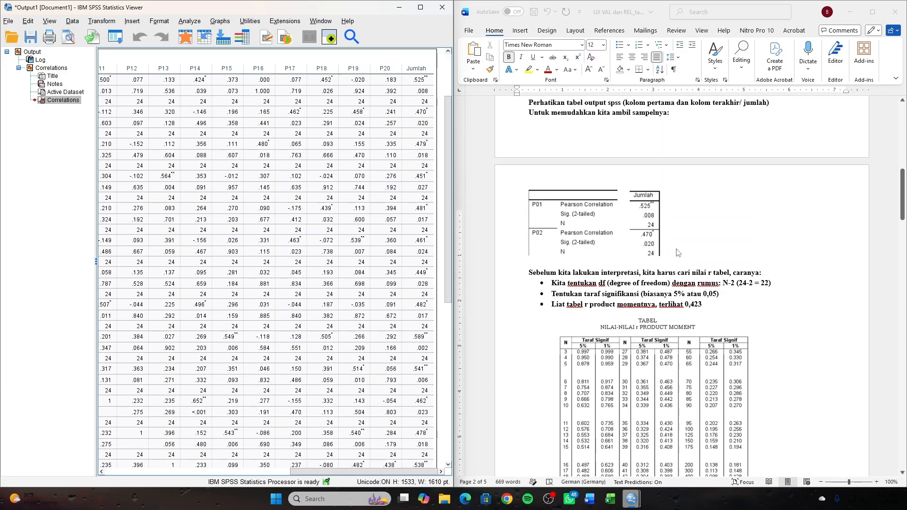
scroll(678, 253, "up", 2)
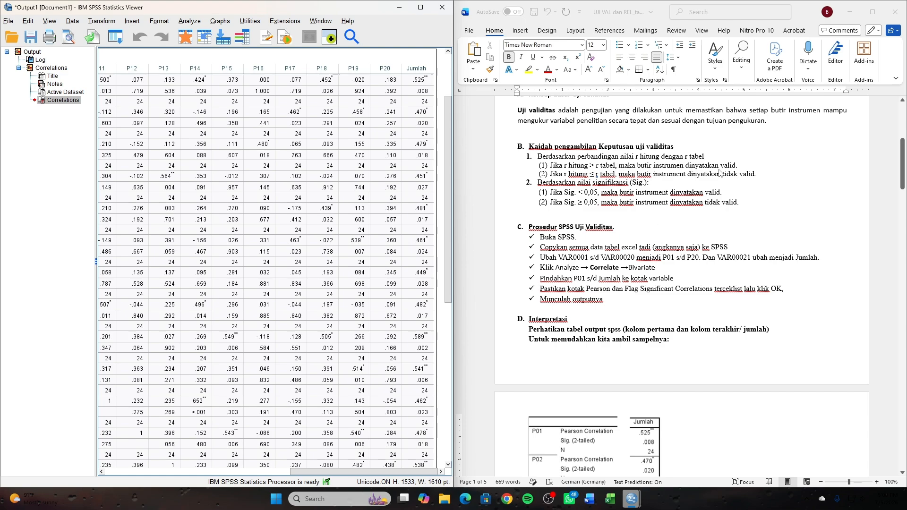
scroll(703, 245, "down", 6)
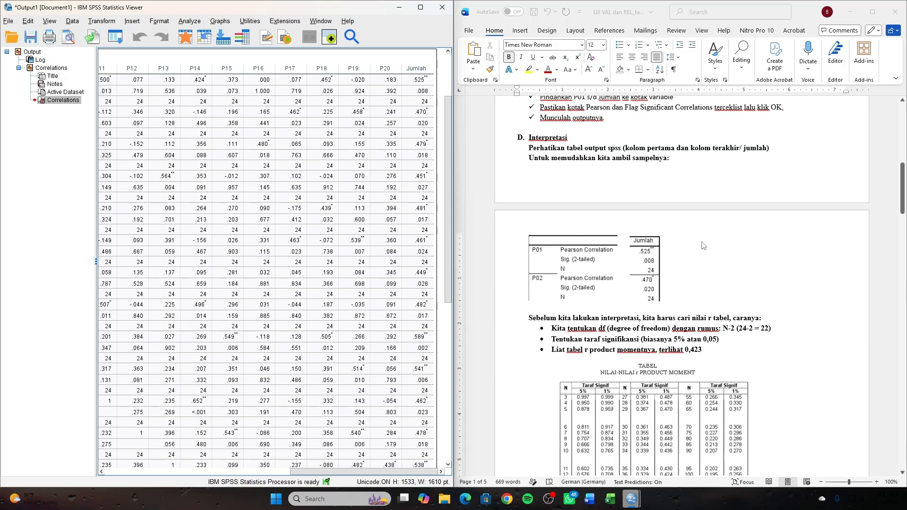
scroll(702, 245, "down", 1)
scroll(703, 245, "down", 7)
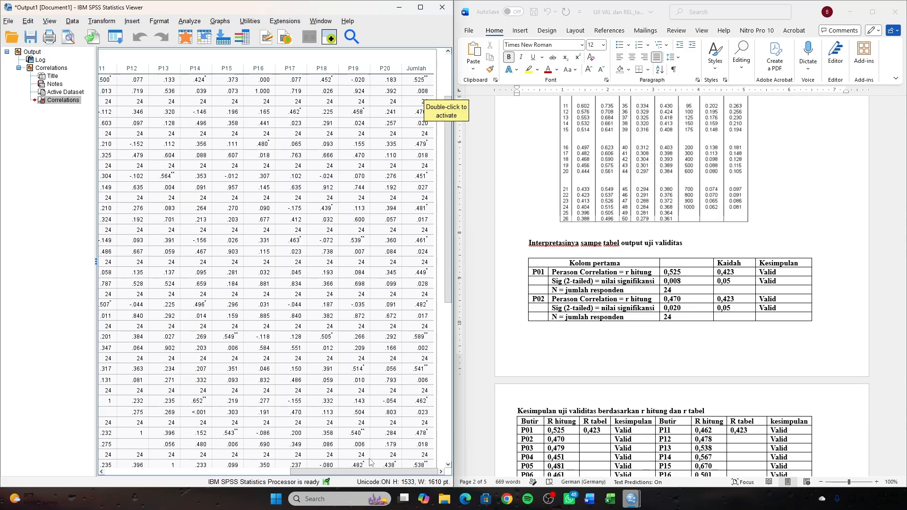
mouse_move(368, 471)
left_mouse_down()
mouse_move(178, 472)
mouse_move(364, 472)
mouse_move(371, 486)
left_mouse_up()
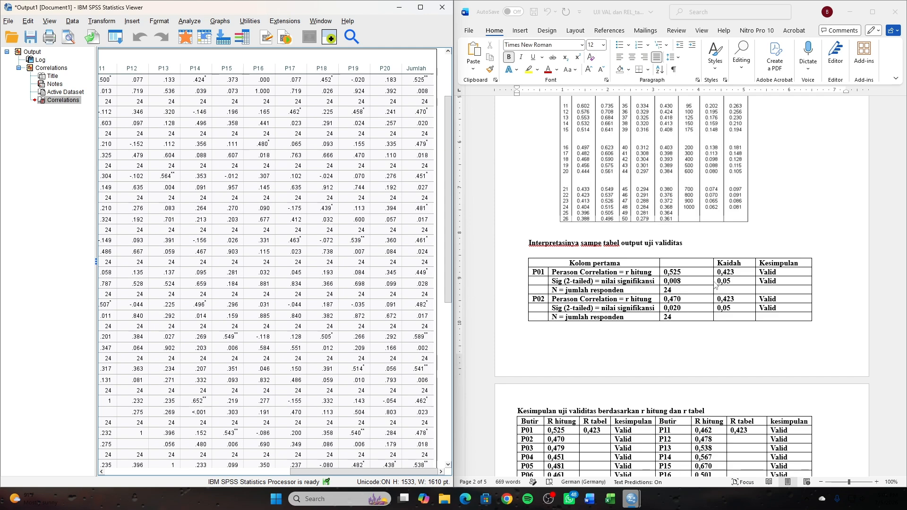
Step: Review the 0.05 significance rule in the notes, the P01 and P02 interpretation, and the validity conclusion tables for all 20 items
scroll(715, 286, "up", 10)
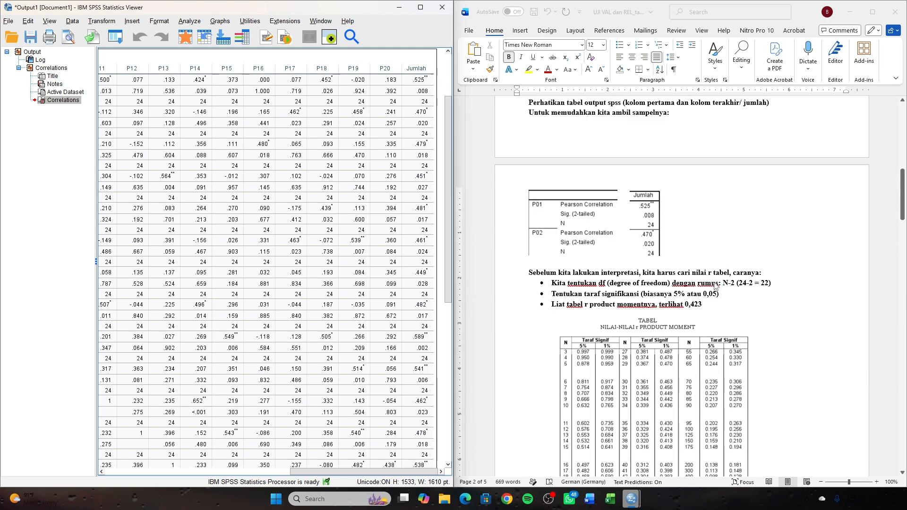
scroll(715, 285, "up", 6)
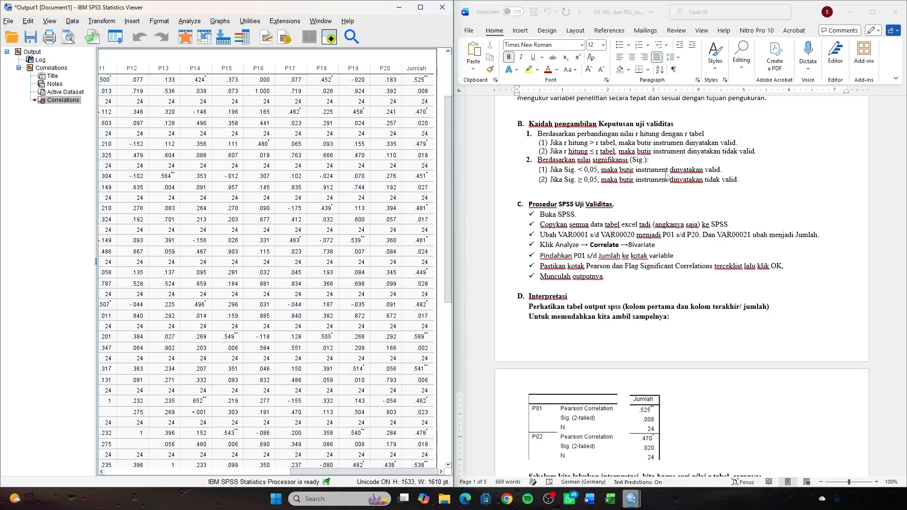
scroll(692, 191, "down", 10)
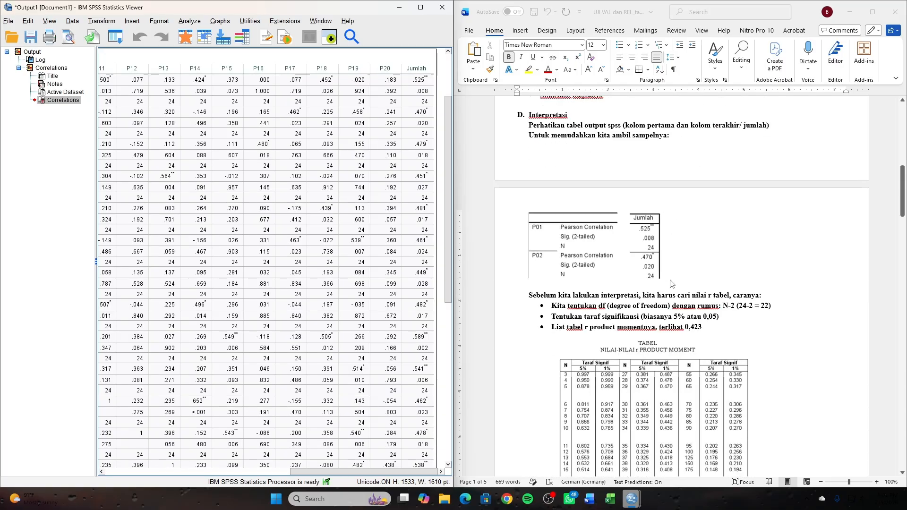
scroll(672, 283, "down", 10)
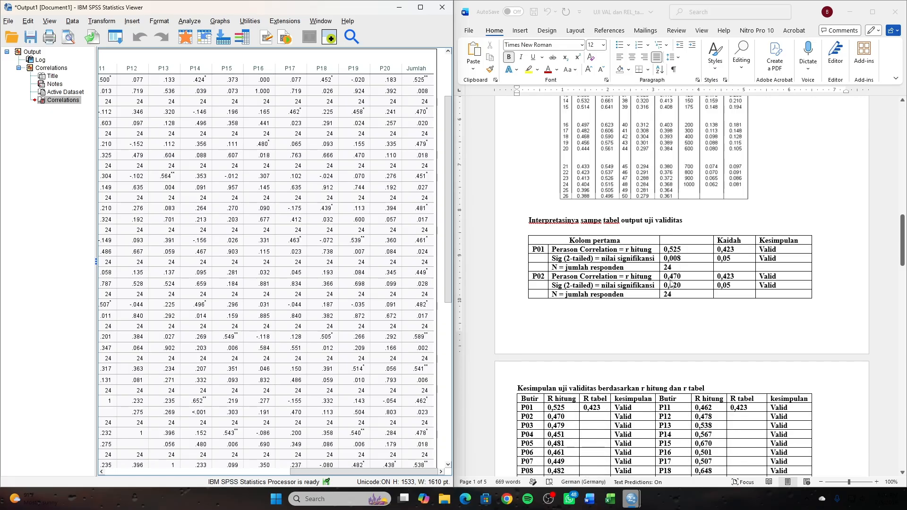
scroll(671, 283, "down", 3)
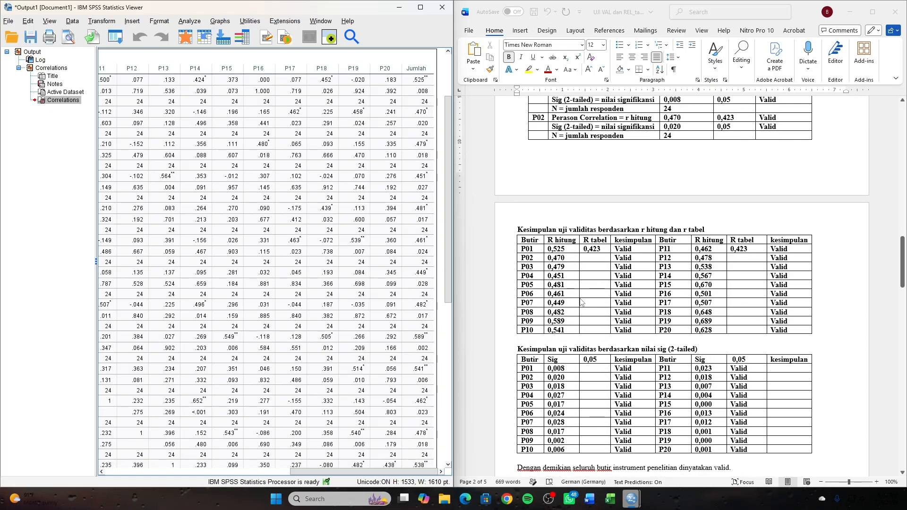
Step: Read the validity conclusion tables in the notes and the reliability test section with its concept, decision rules and SPSS procedure
scroll(582, 302, "down", 1)
scroll(543, 227, "down", 1)
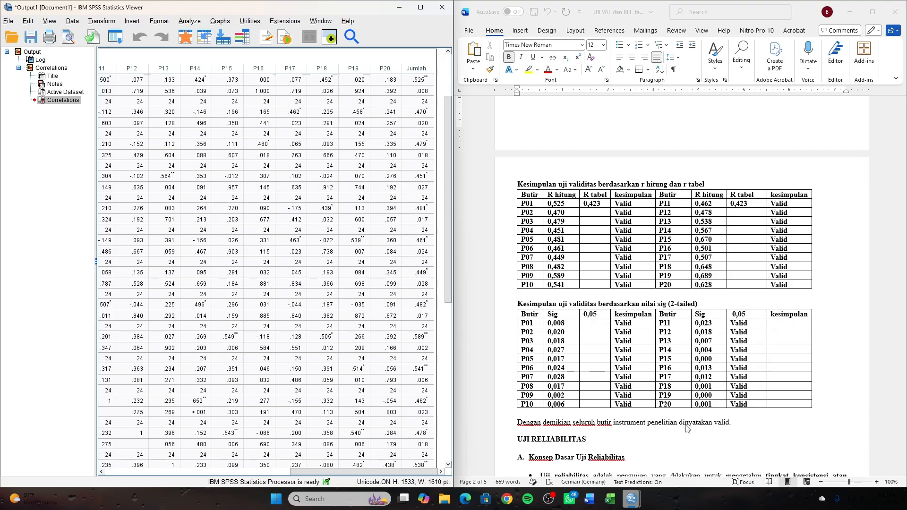
scroll(689, 427, "down", 5)
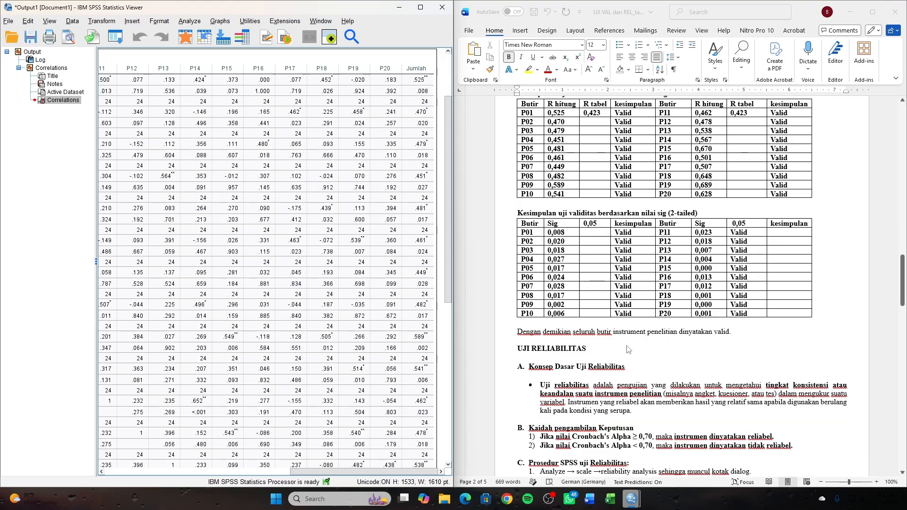
scroll(626, 347, "down", 2)
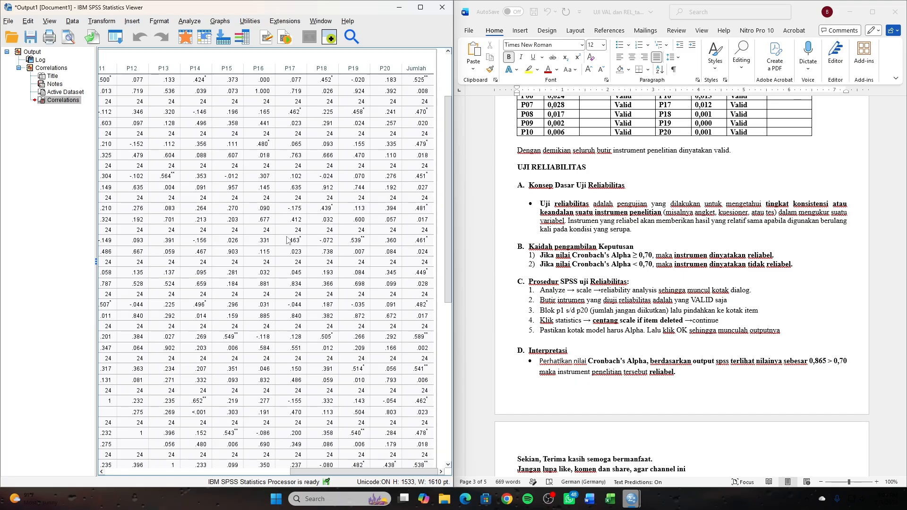
Step: Start a Reliability Analysis in SPSS and add P01 through P20 as its items, leaving out the Jumlah variable
left_click(68, 236)
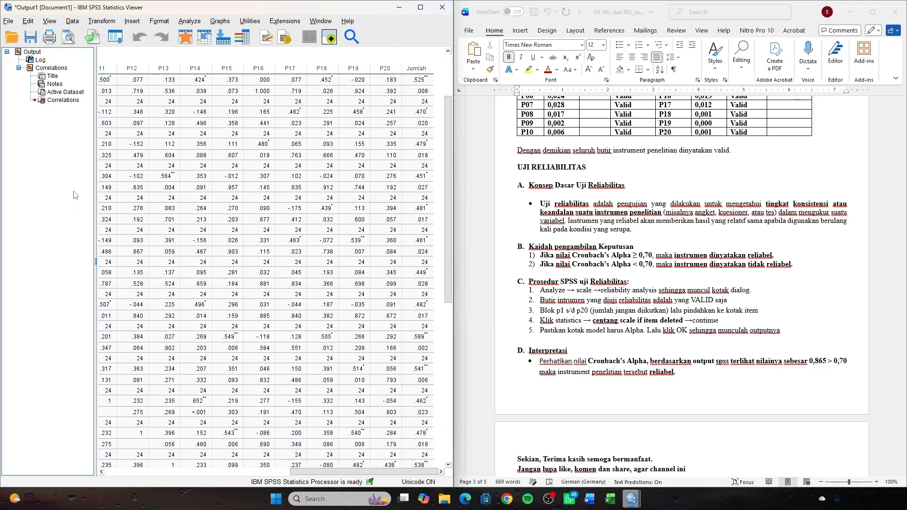
left_click(193, 22)
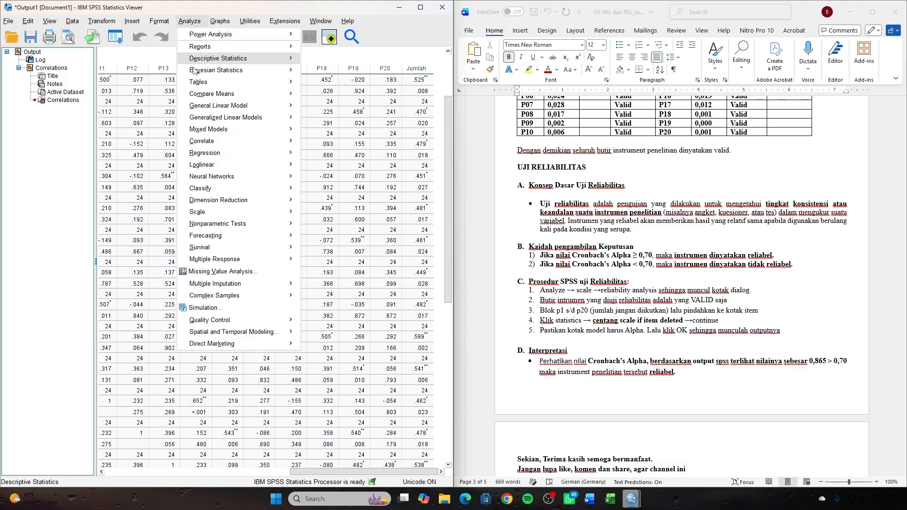
mouse_move(215, 213)
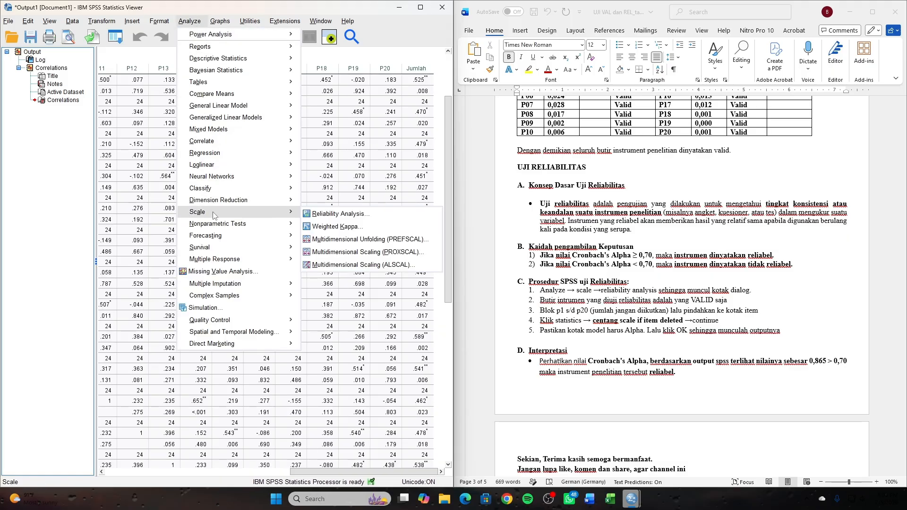
left_click(334, 215)
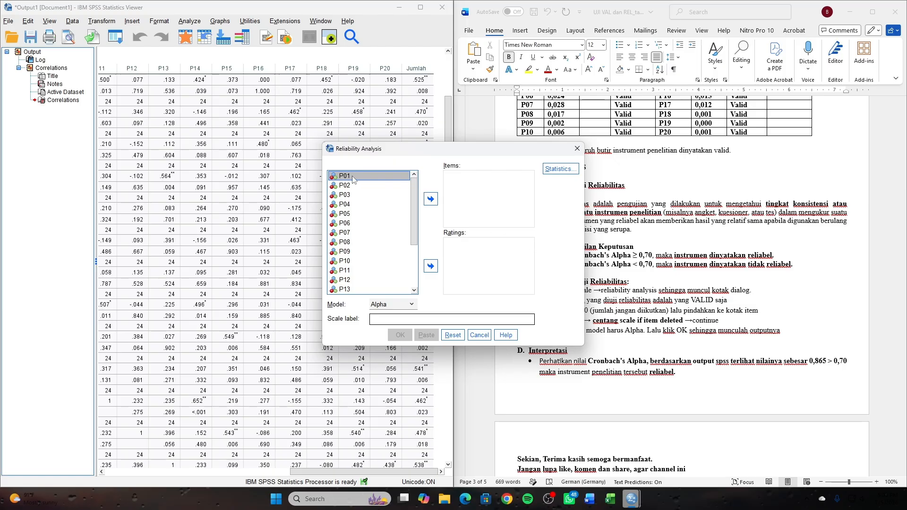
scroll(367, 243, "down", 3)
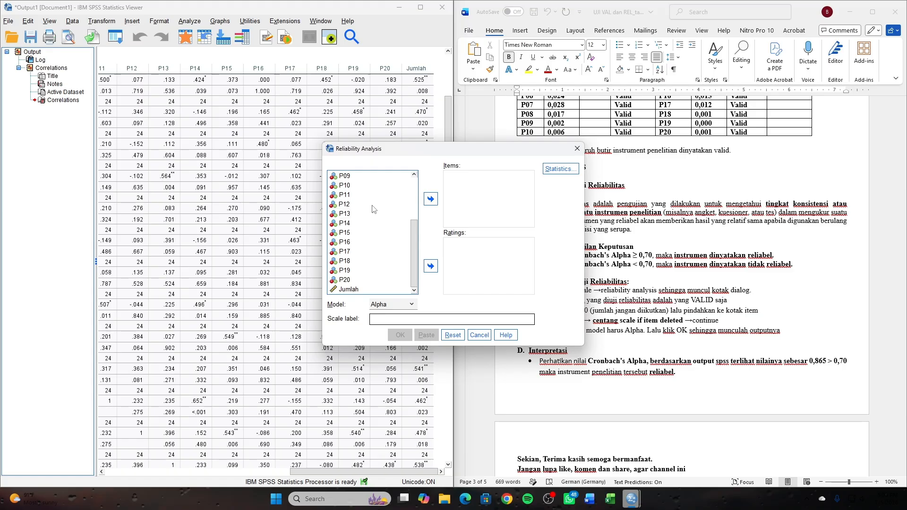
scroll(373, 208, "up", 3)
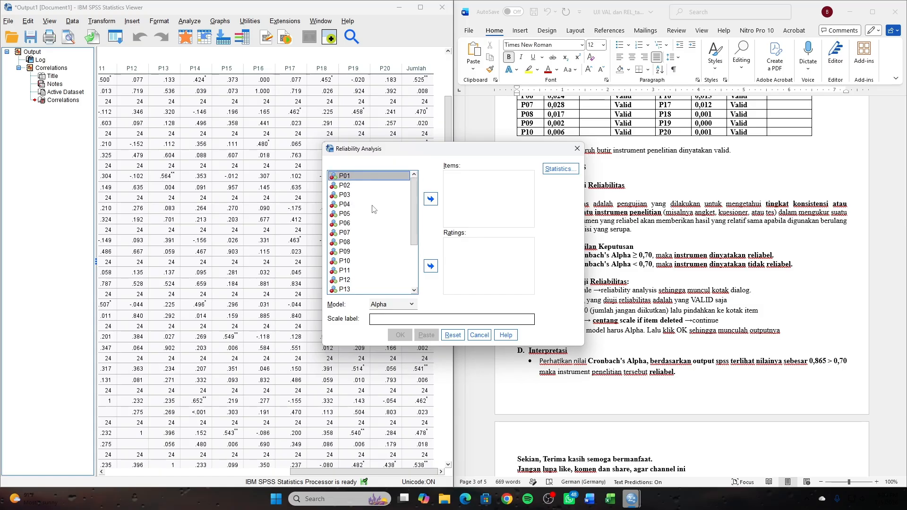
key("shift+Down")
key("shift+Down")
key("shift+Down")
key("shift+Down")
key("shift+Down")
key("shift+Down")
key("shift+Down")
key("shift+Down")
key("shift+Down")
key("shift+Down")
key("shift+Down")
key("shift+Down")
key("shift+Down")
key("shift+Down")
key("shift+Down")
key("shift+Down")
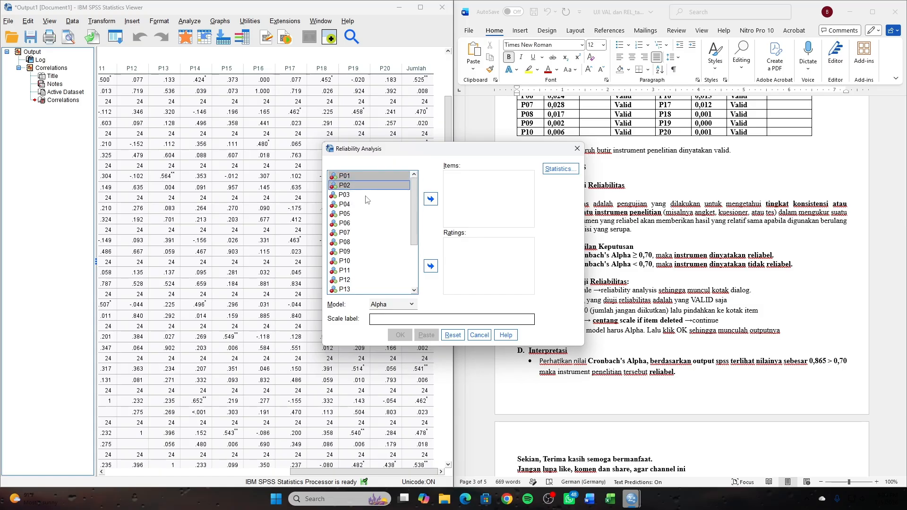
key("shift+Down")
key("shift+Down")
key("shift+Down")
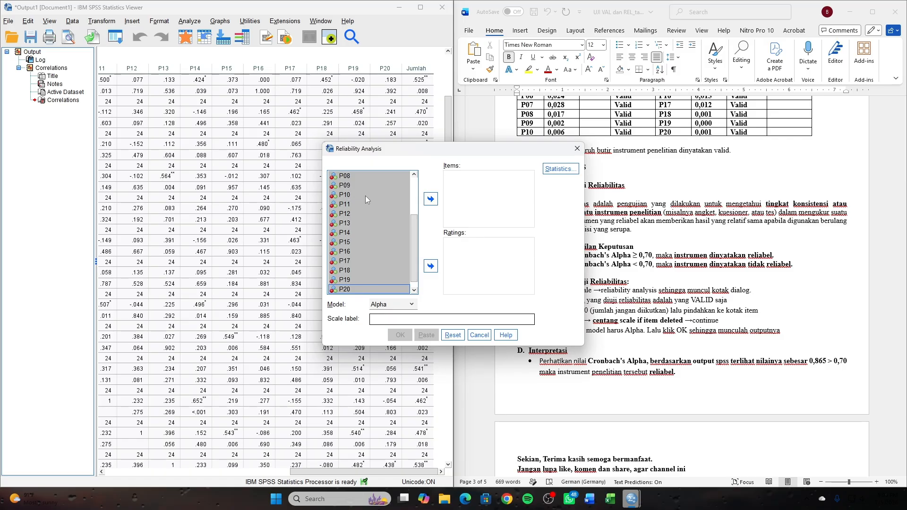
left_click(431, 201)
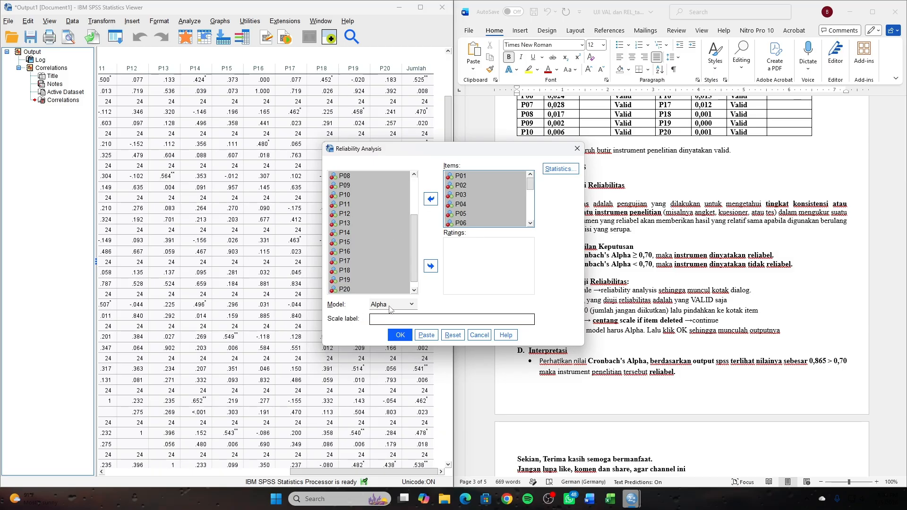
Step: Enable the Scale if item deleted descriptives and run the reliability analysis with the Alpha model
left_click(565, 170)
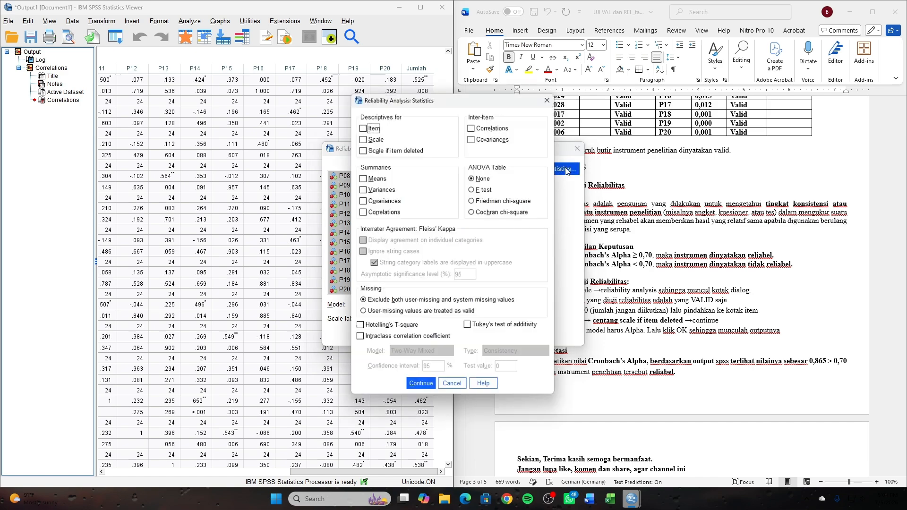
left_click(362, 150)
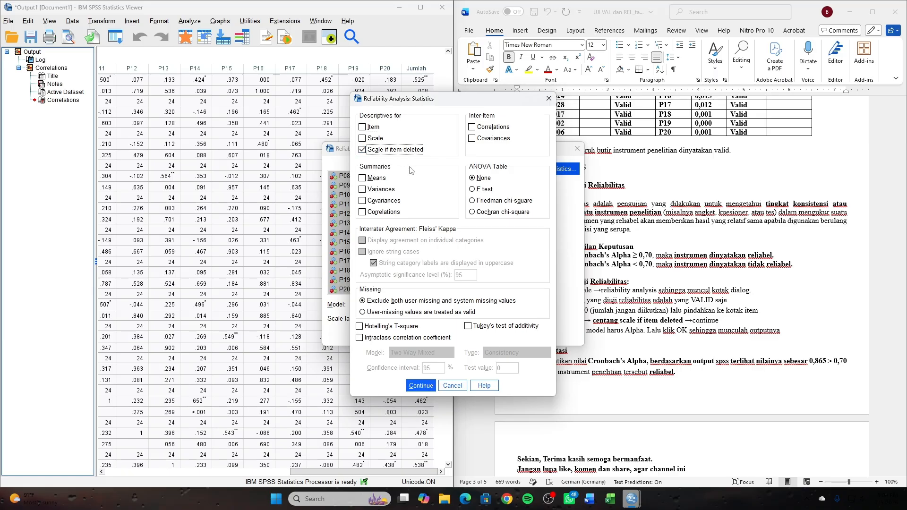
left_click(414, 386)
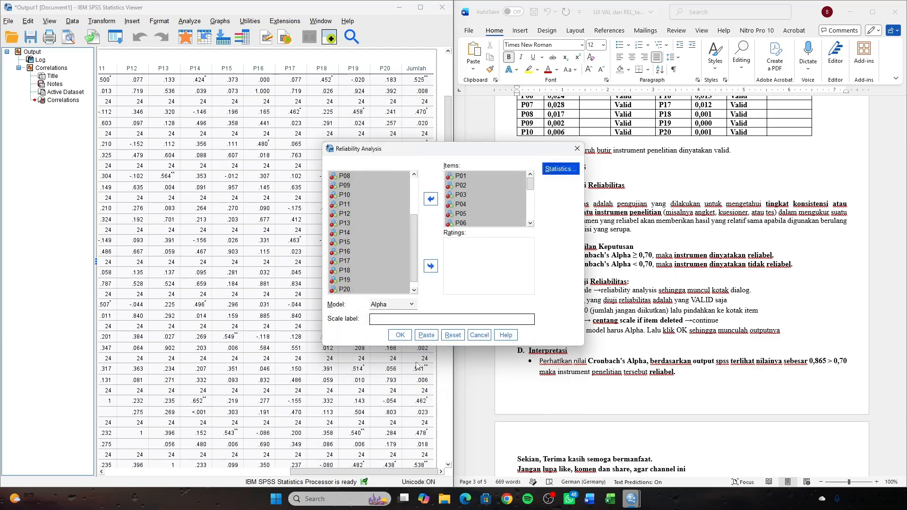
left_click(402, 335)
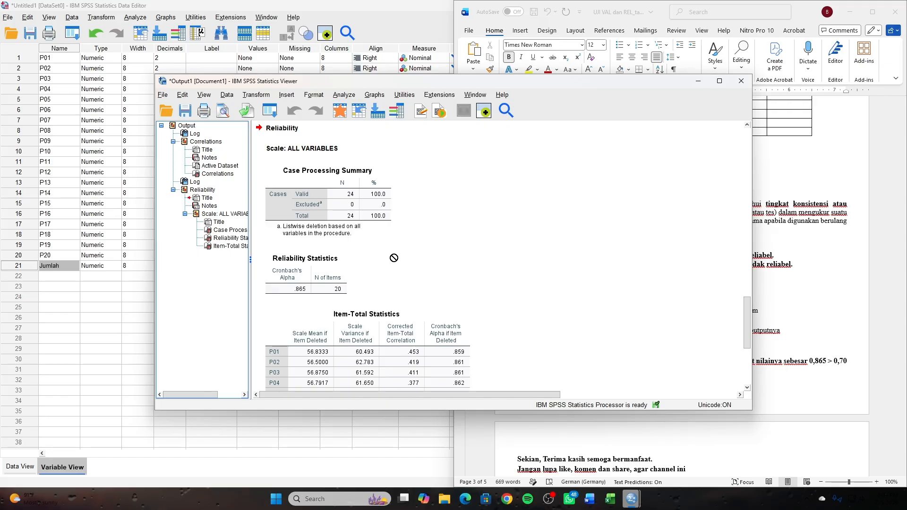
Step: Examine the Cronbach's Alpha value and number of items in the Reliability Statistics table of the output
scroll(364, 263, "down", 2)
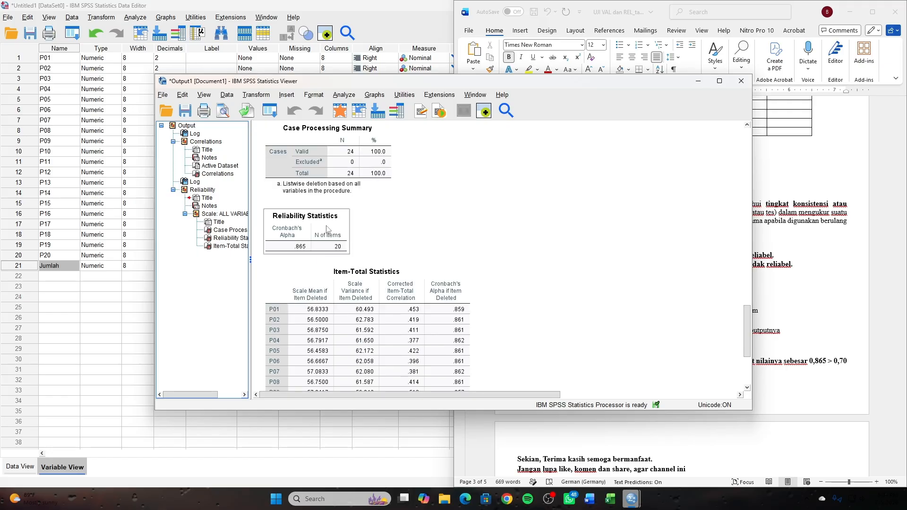
left_click_drag(331, 229, 343, 264)
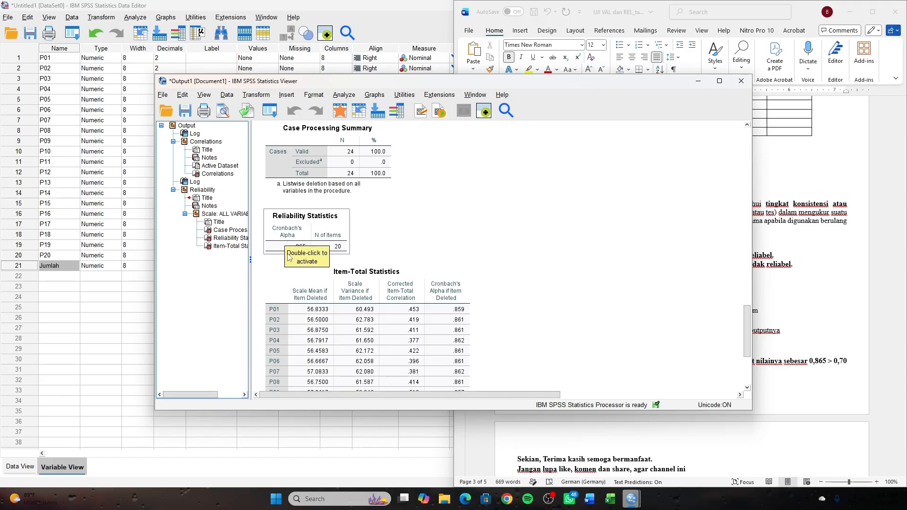
left_click_drag(270, 268, 304, 250)
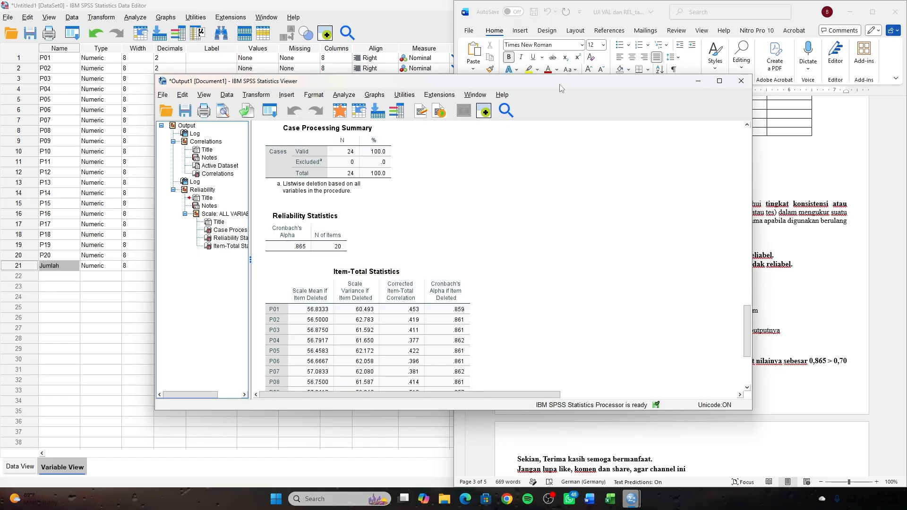
Step: Minimize the output viewer and review the notes' 0.70 Cronbach's Alpha decision rules and the reliability interpretation
left_click_drag(560, 84, 419, 100)
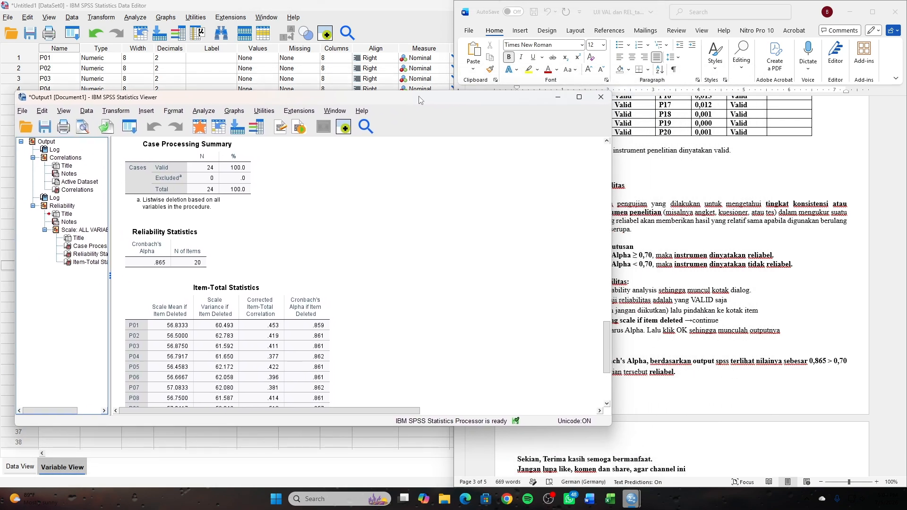
left_click(558, 100)
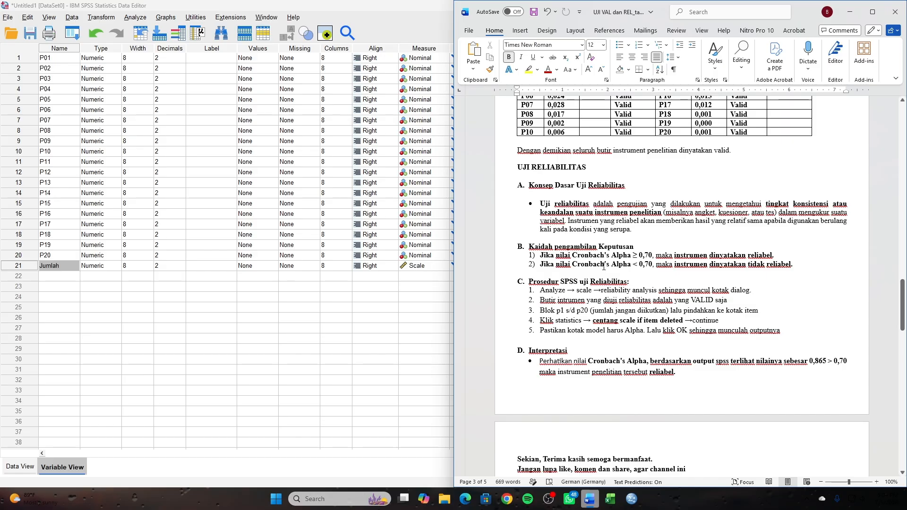
scroll(598, 270, "down", 1)
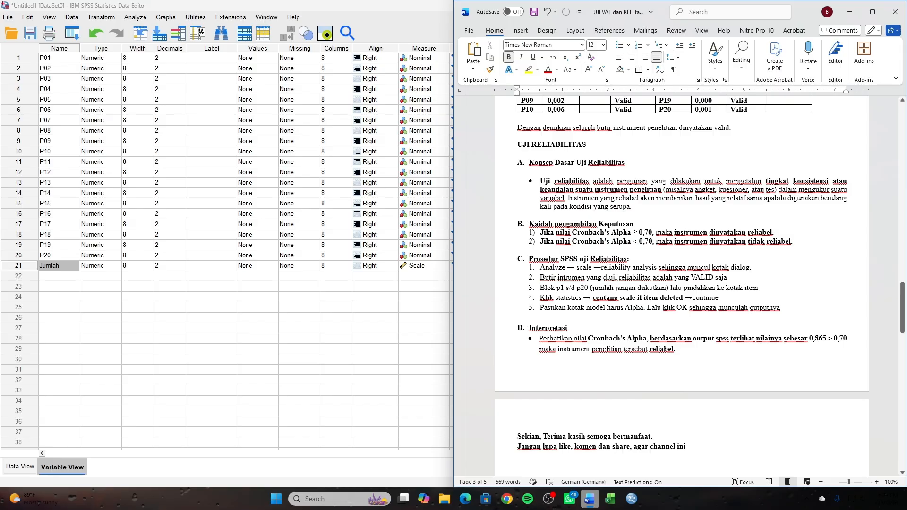
left_click(652, 234)
type(",")
left_click_drag(715, 343, 729, 344)
scroll(554, 383, "down", 3)
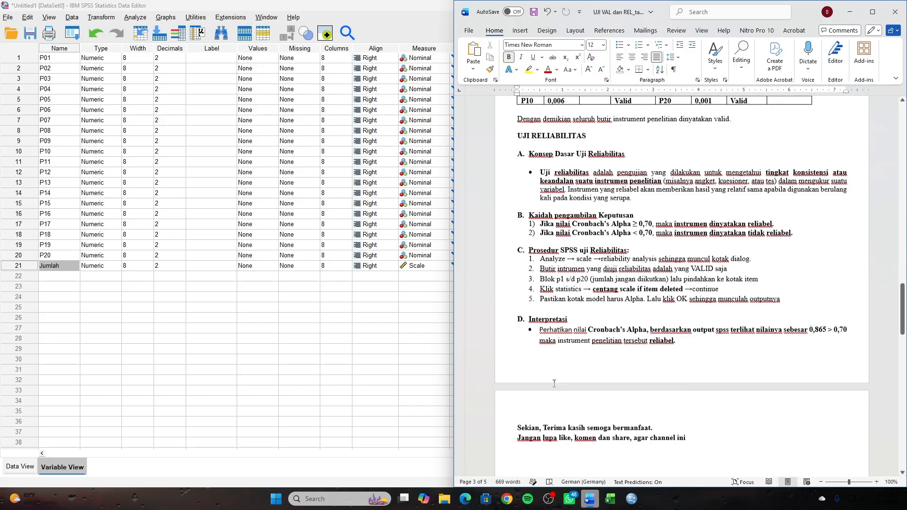